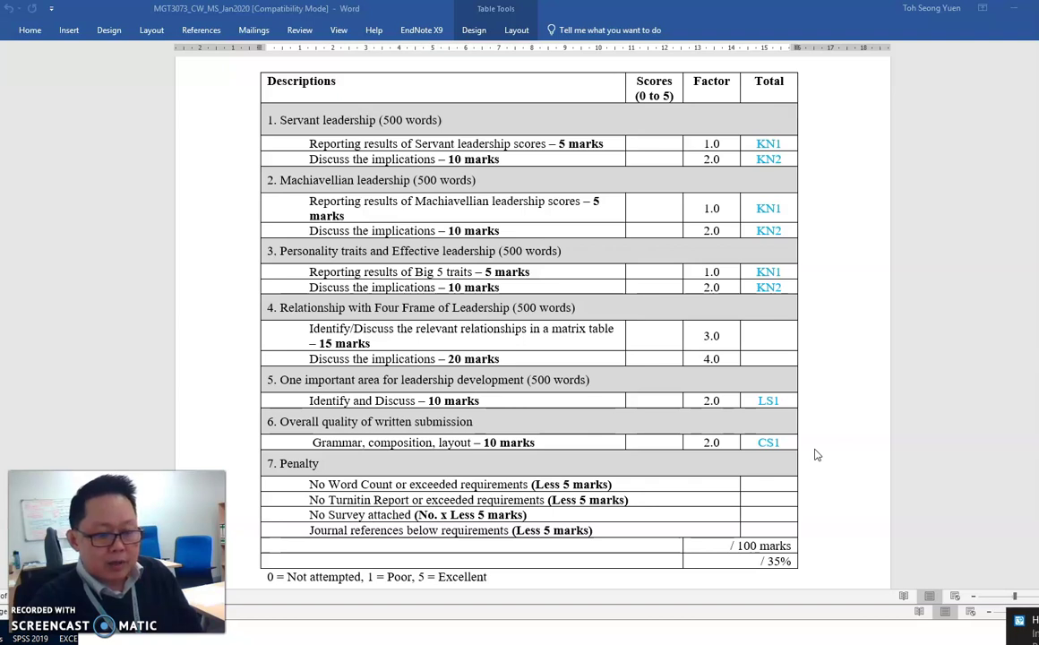
Look over the marking rubrics and minimize that document to reveal the Individual Assignment sample
scroll(440, 291, "up", 2)
left_click(427, 291)
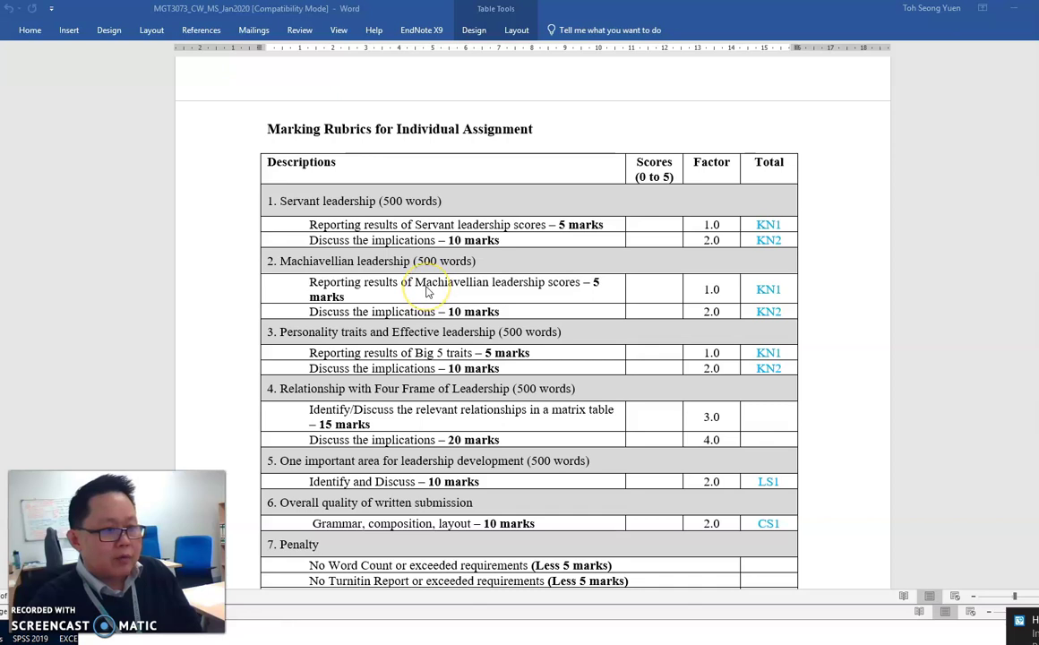
scroll(547, 349, "down", 1)
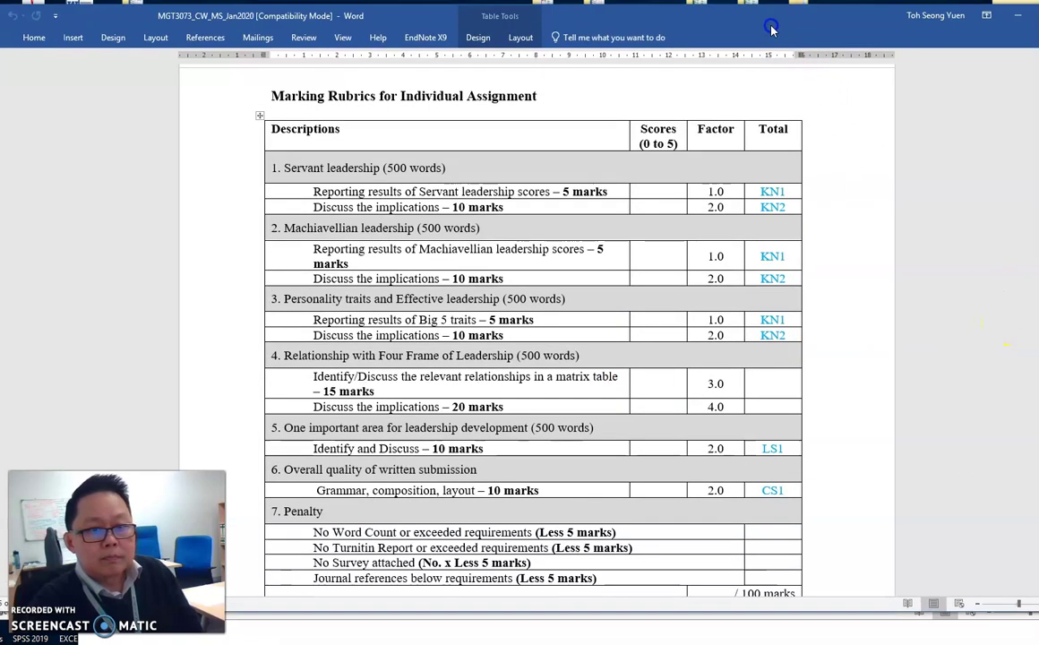
left_click(1018, 16)
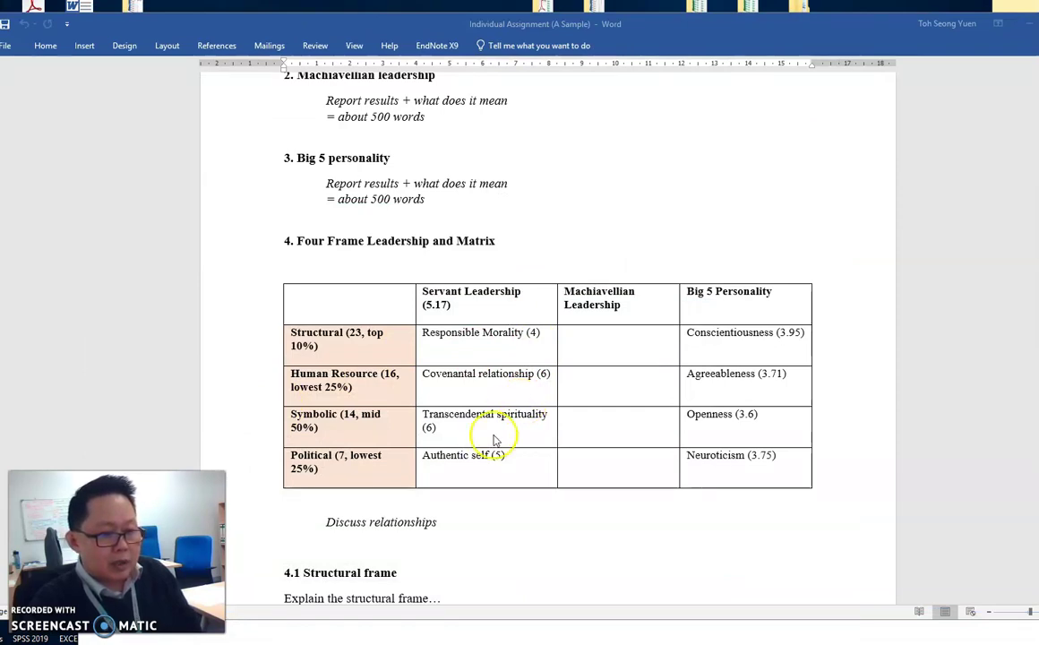
Enter "Bolman and Deal's Four Frame Model" as the heading of the first column in the section 4 matrix
left_click(346, 337)
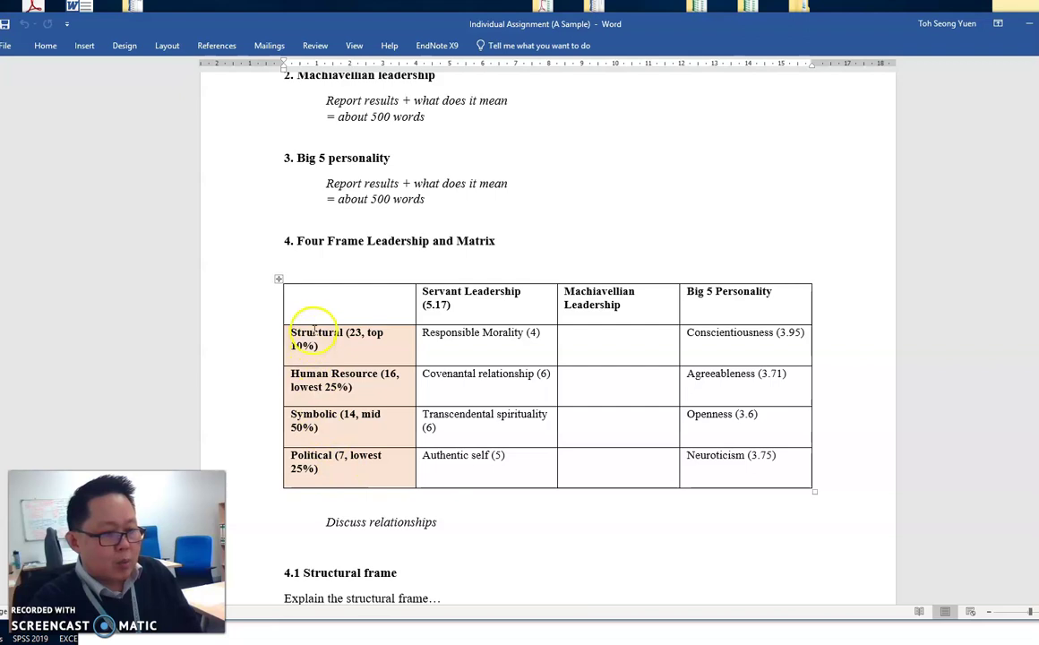
left_click(318, 303)
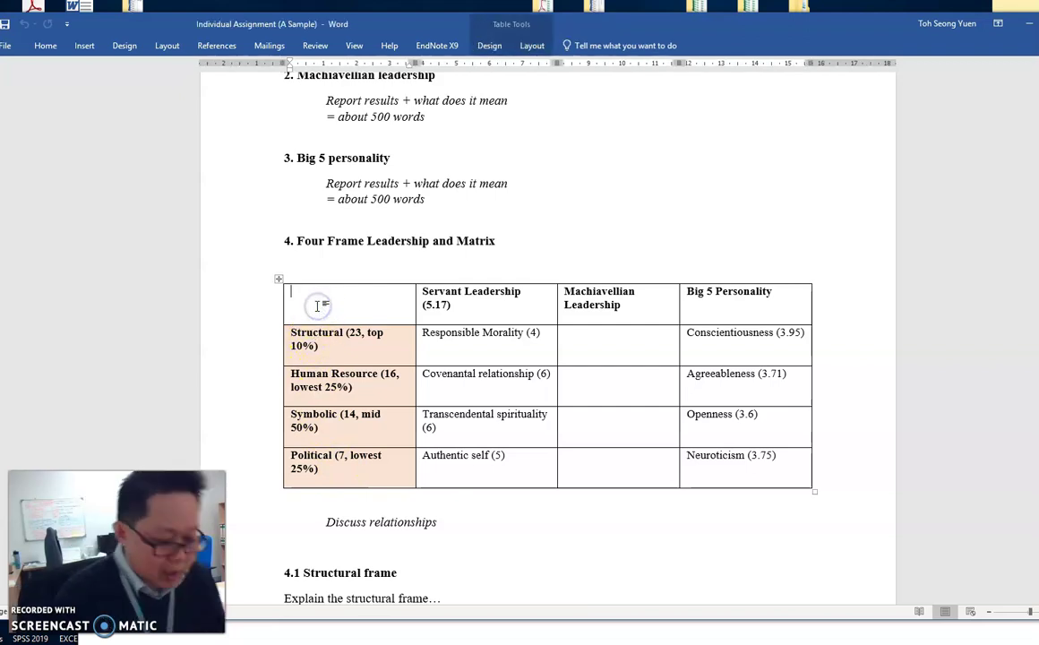
type("Bol")
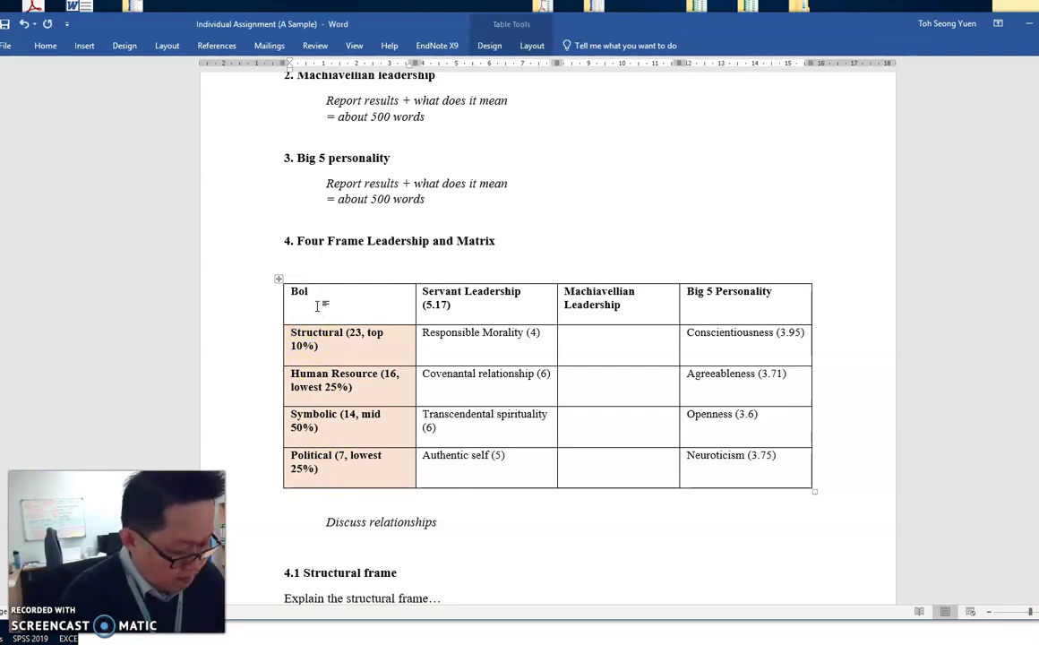
type("man and")
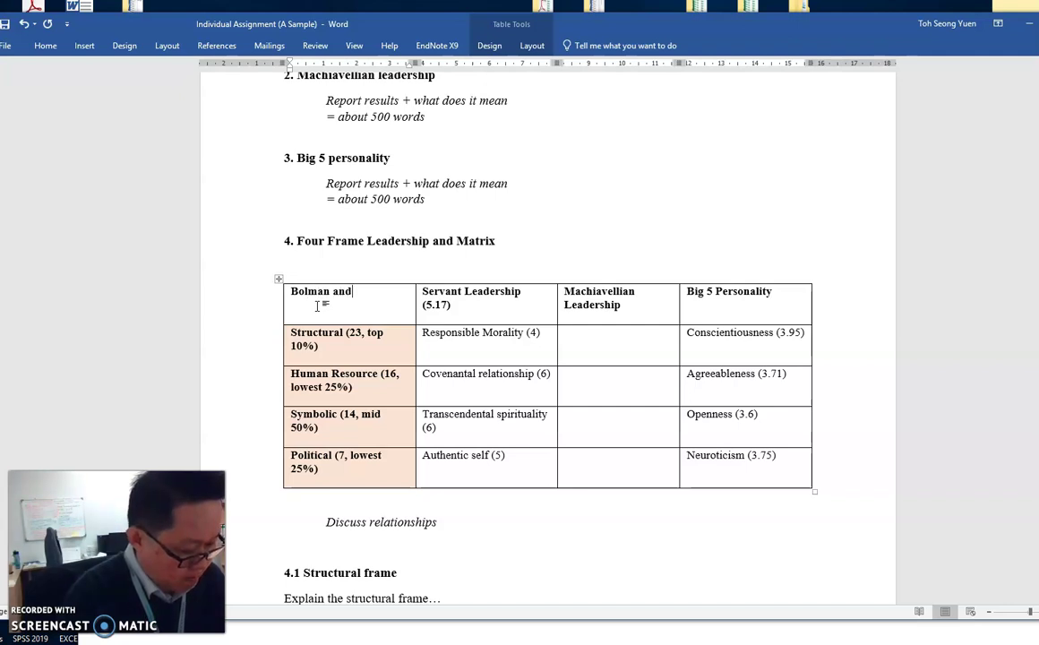
type(" Deal's Fo")
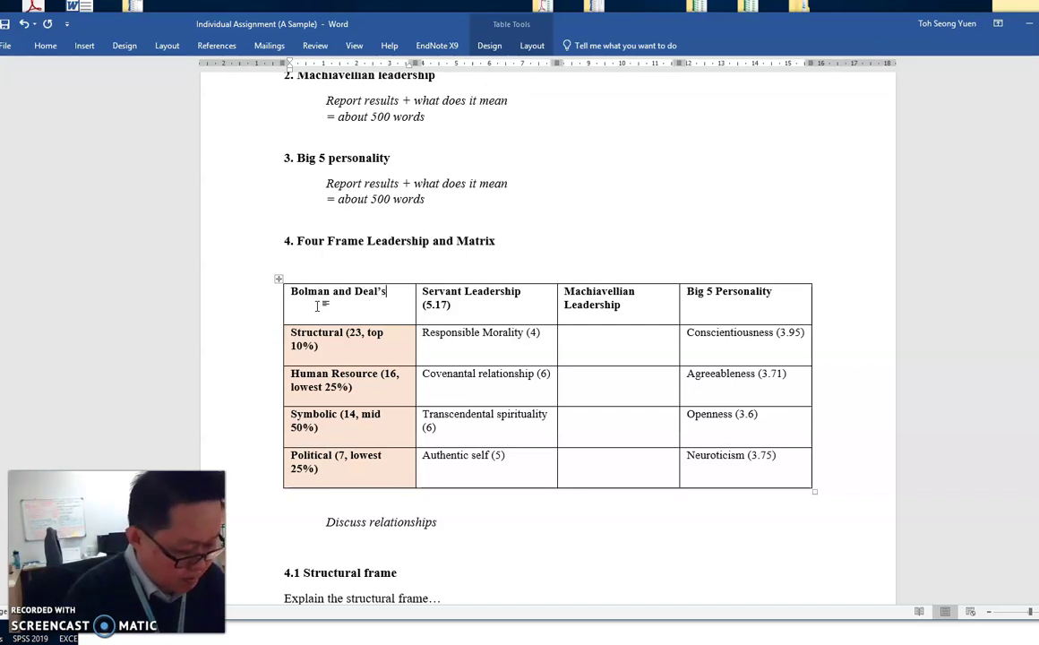
type("ur Fr")
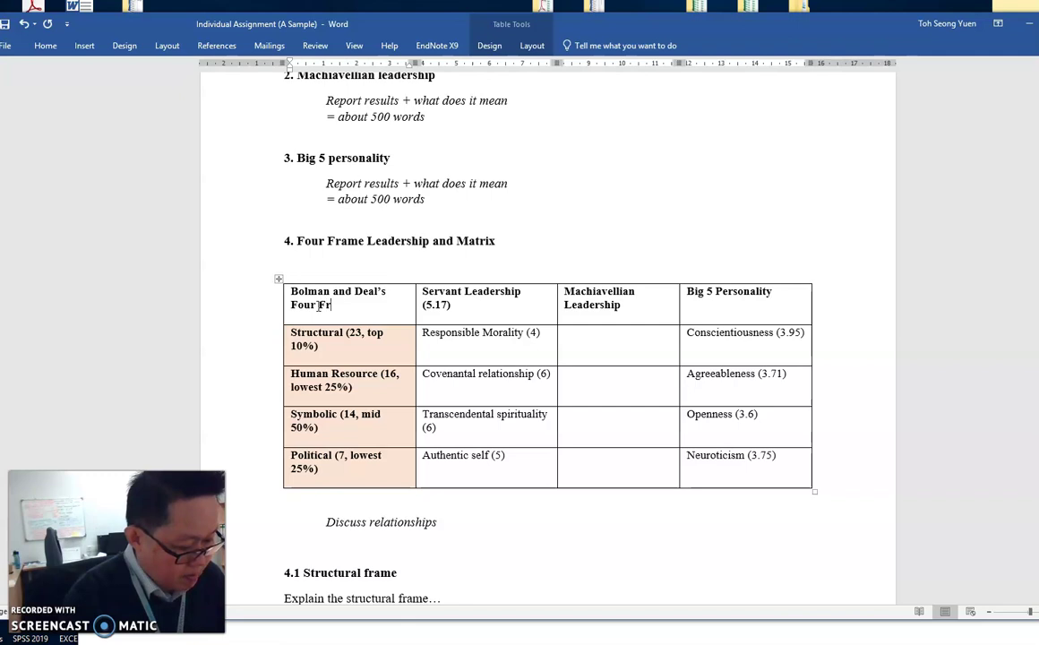
type("ame Model")
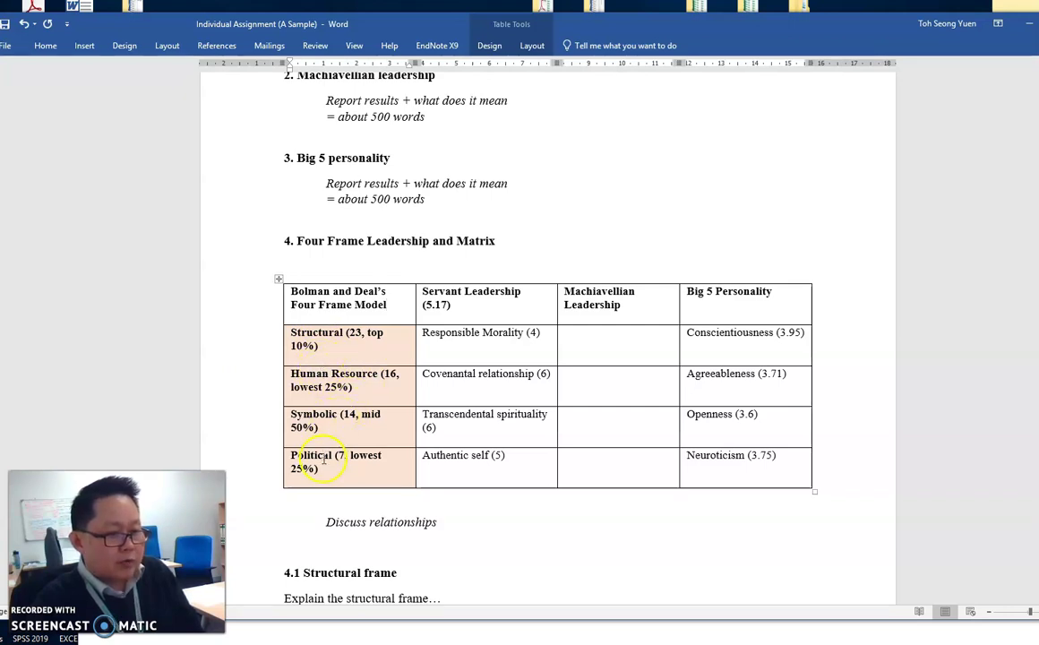
Examine the scores and percentile ranks of the Structural and Human Resource frames in the matrix's first column
double_click(354, 332)
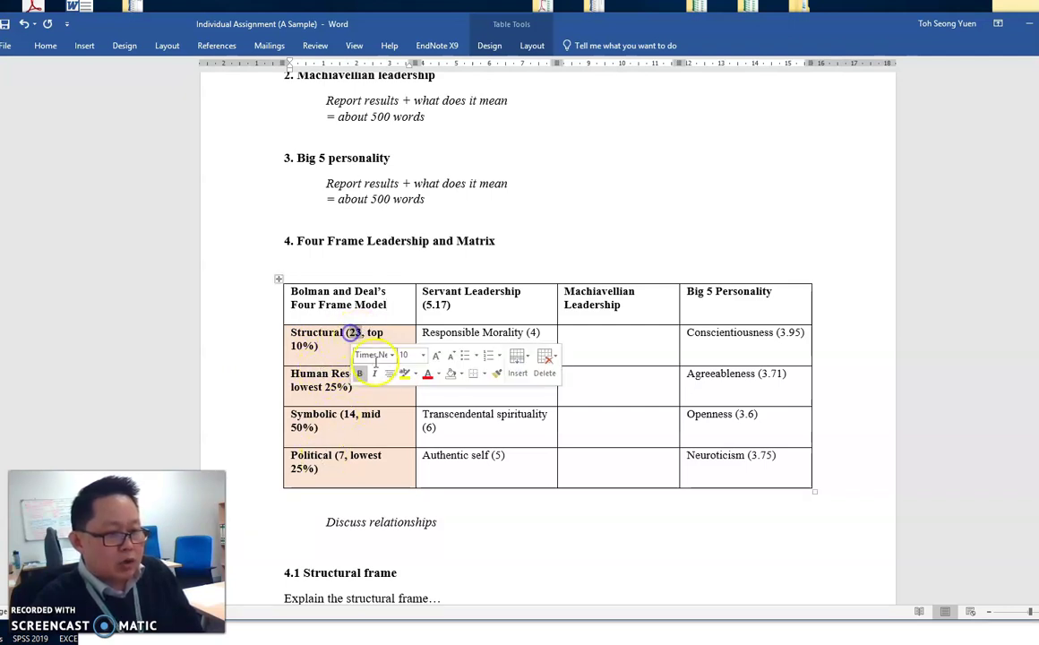
left_click(381, 402)
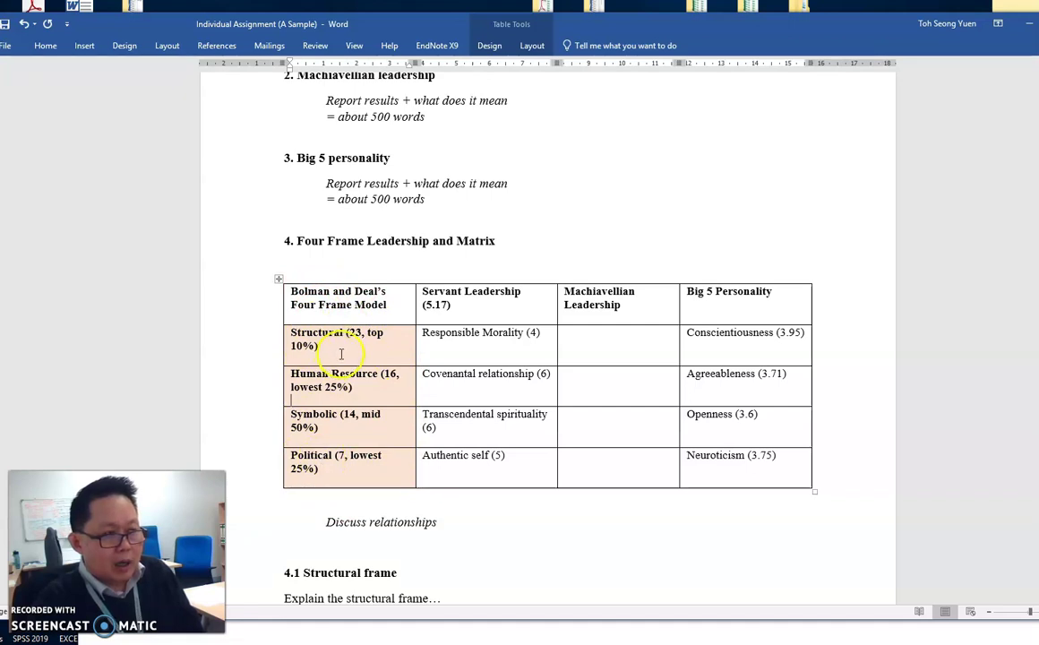
left_click_drag(335, 346, 285, 335)
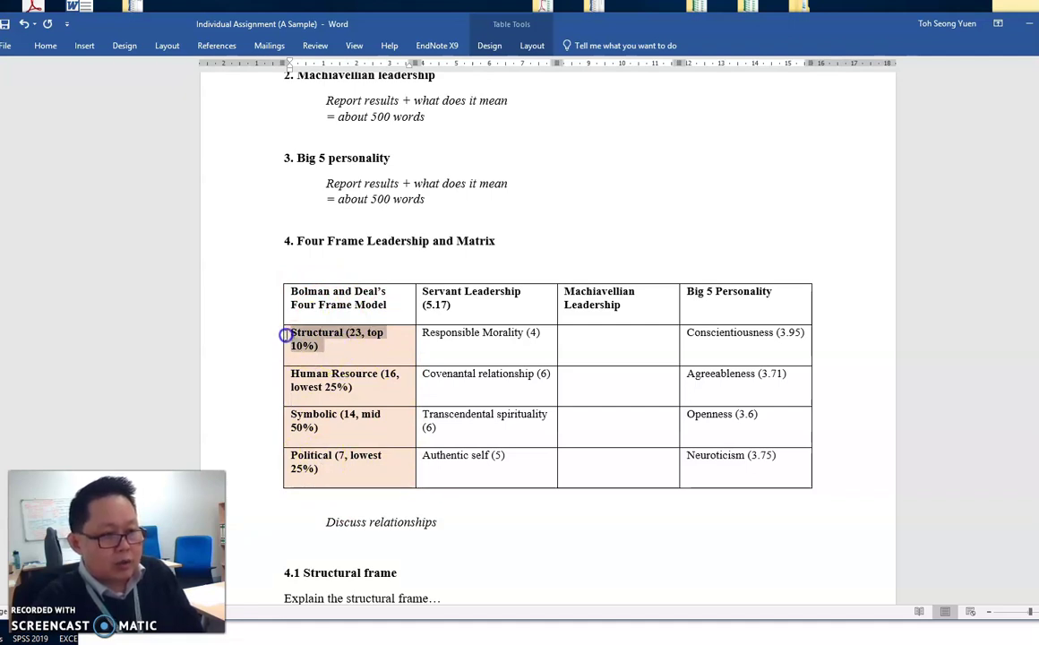
left_click(355, 386)
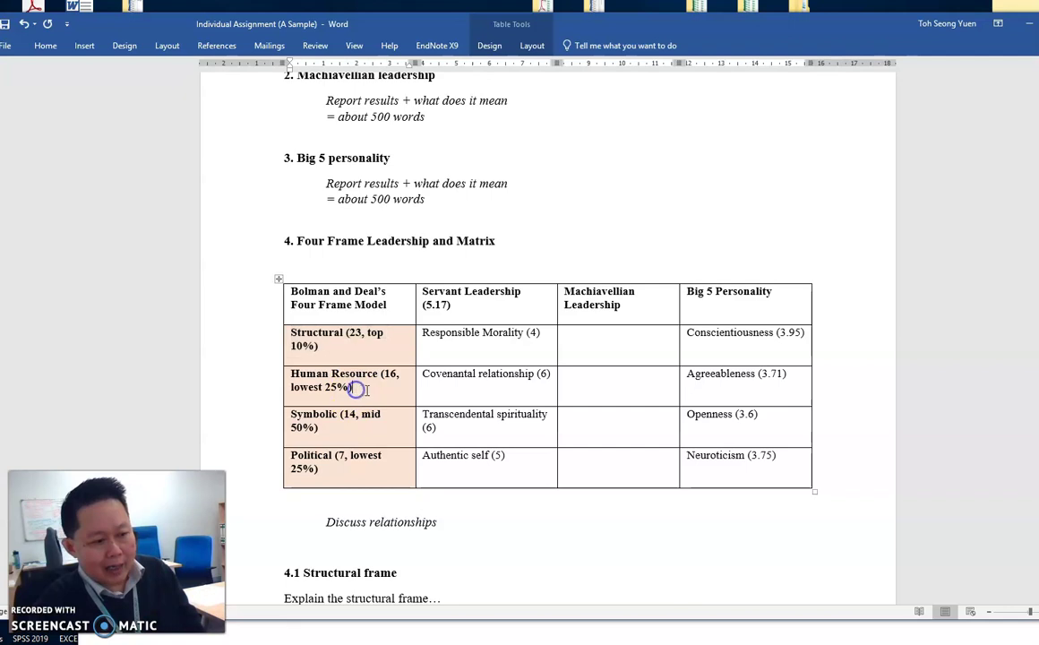
left_click(319, 383)
triple_click(319, 383)
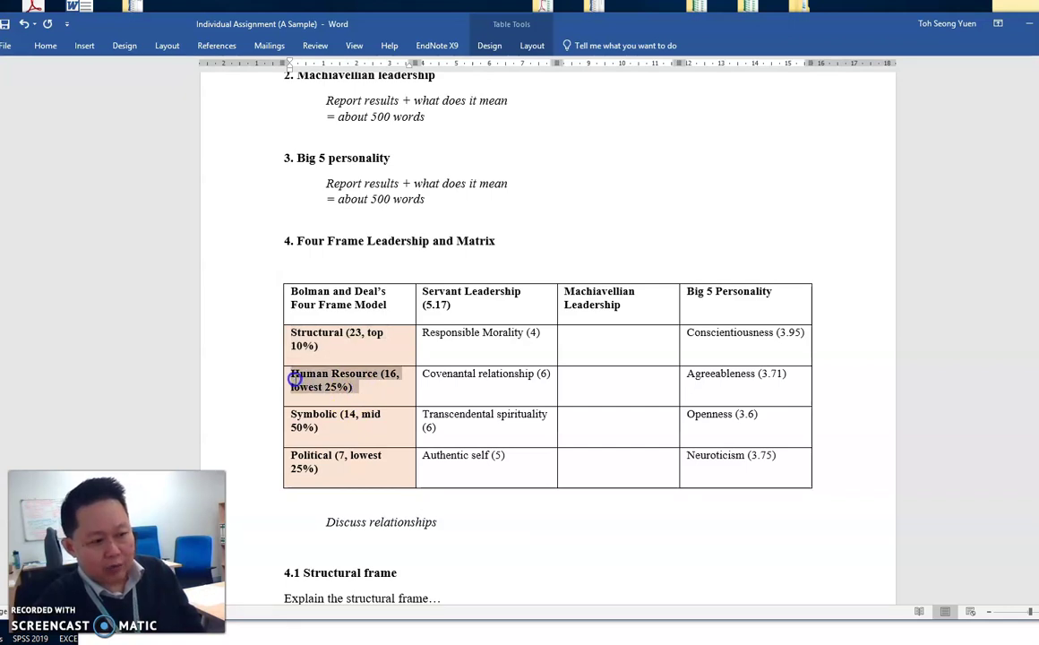
left_click(354, 391)
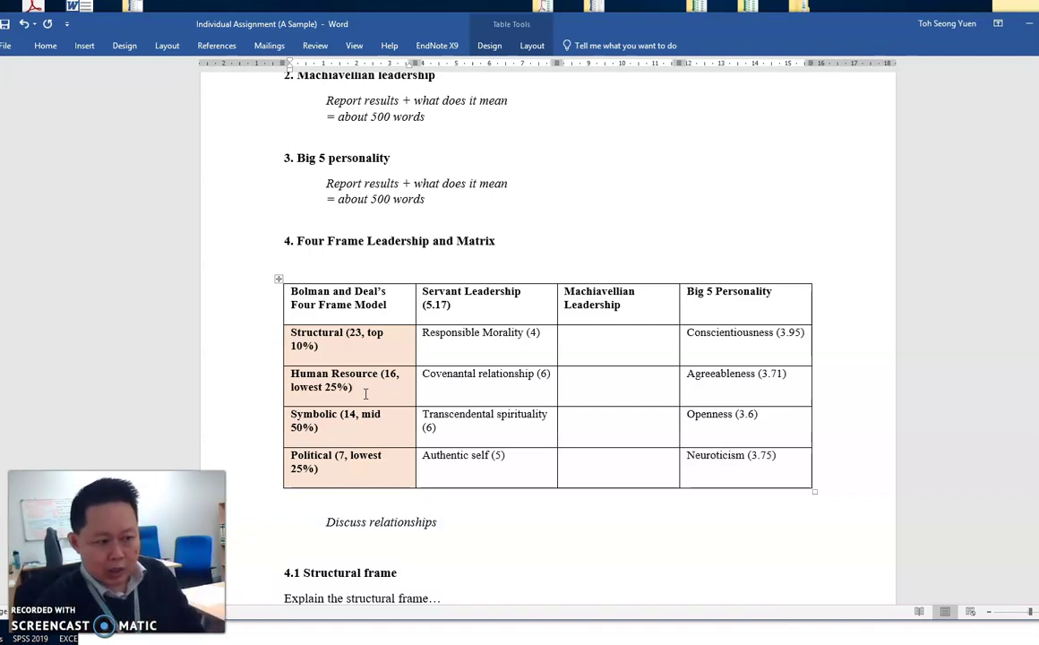
left_click_drag(358, 390, 303, 380)
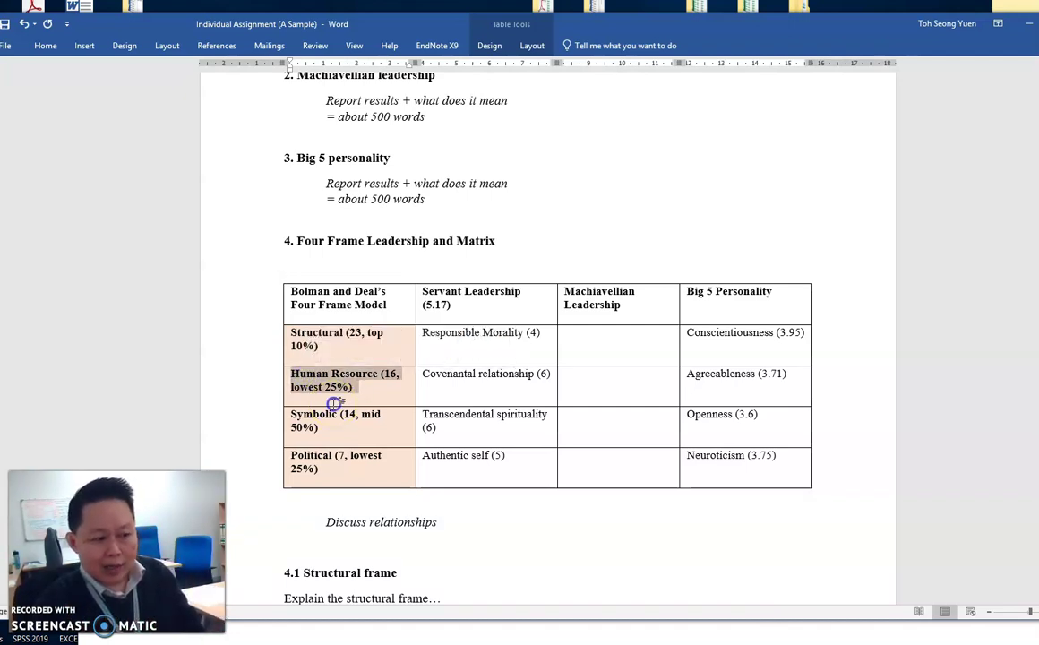
left_click(341, 353)
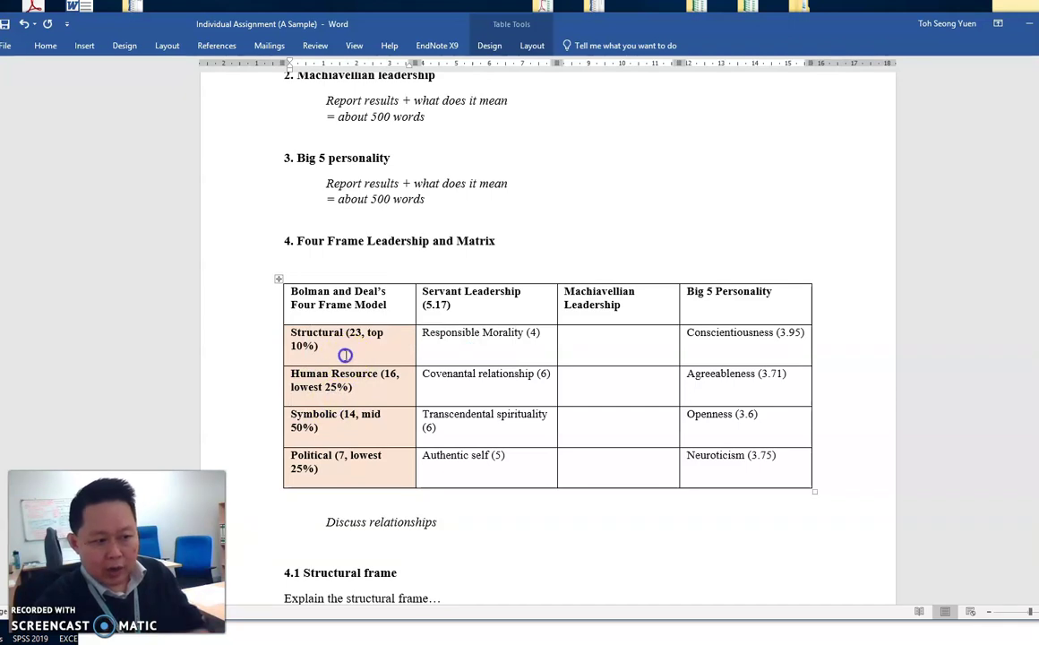
left_click(291, 336)
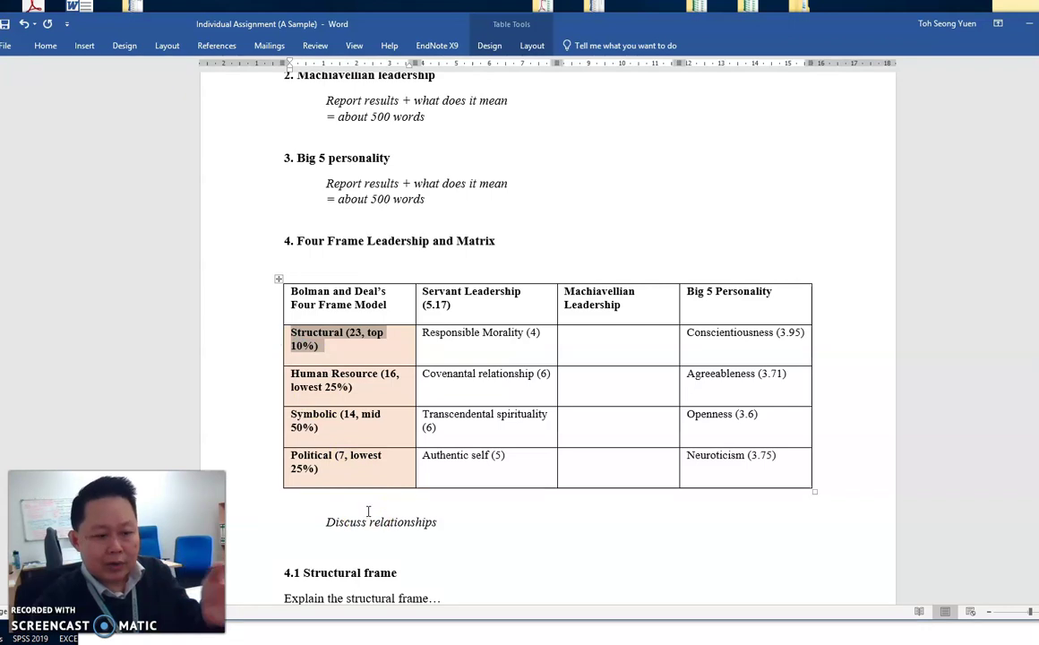
left_click_drag(375, 464, 339, 347)
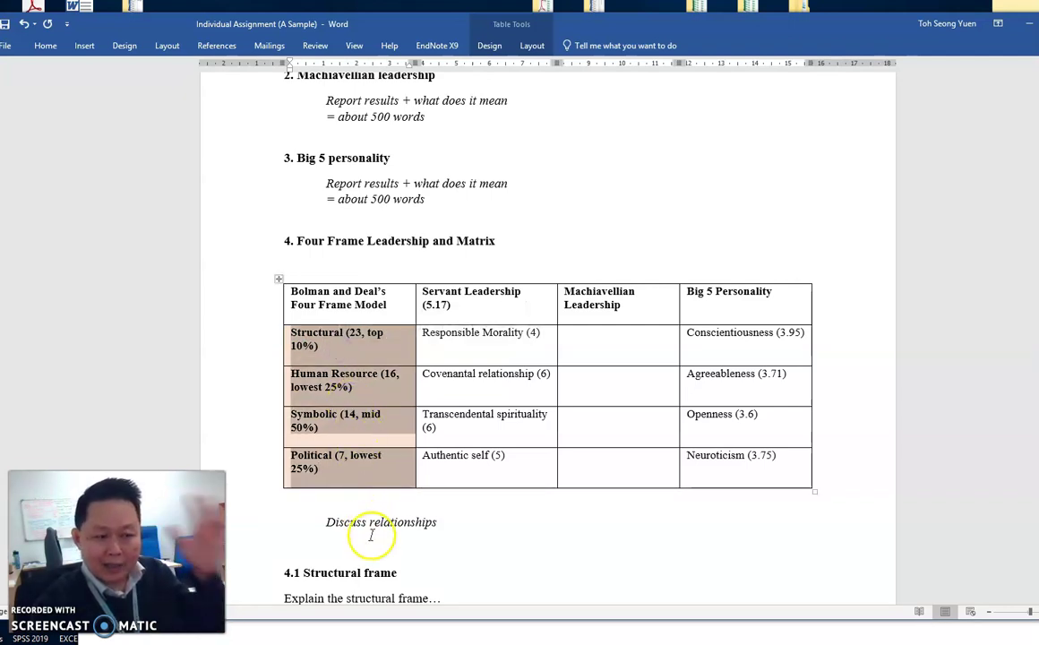
Append "(How I think)" to the Four Frame Model column heading and remove the bold from the added text
left_click(393, 302)
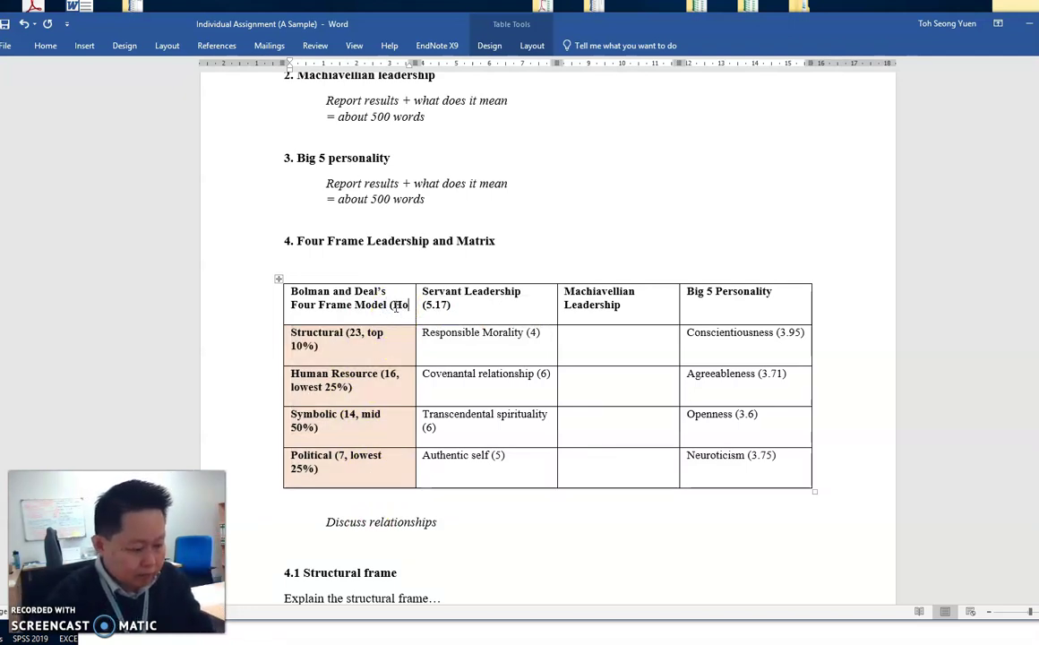
type("(How")
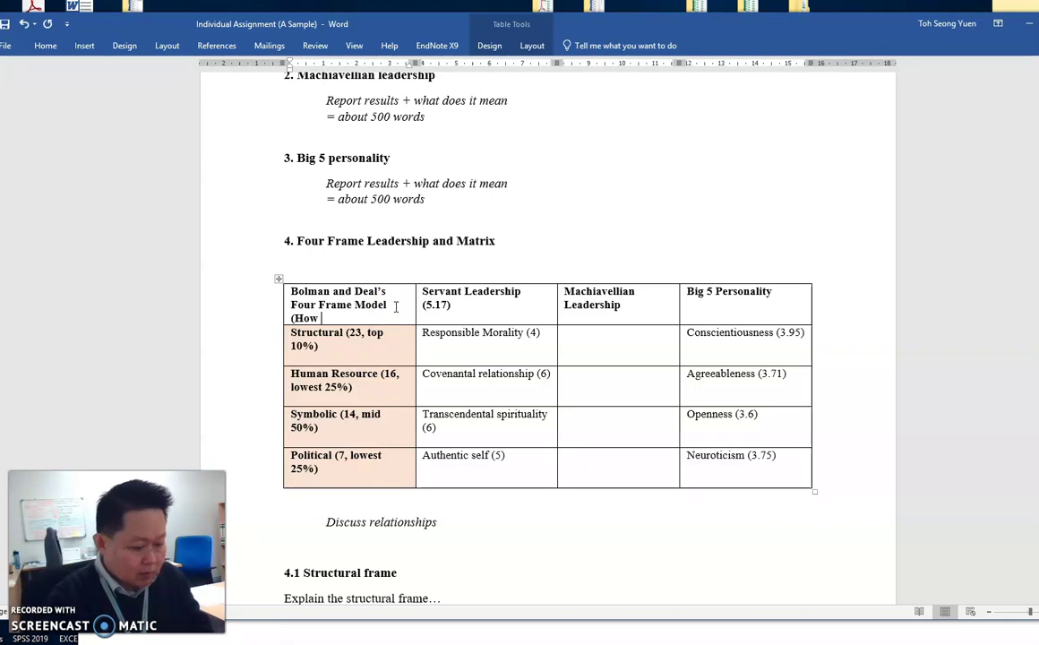
type(" I")
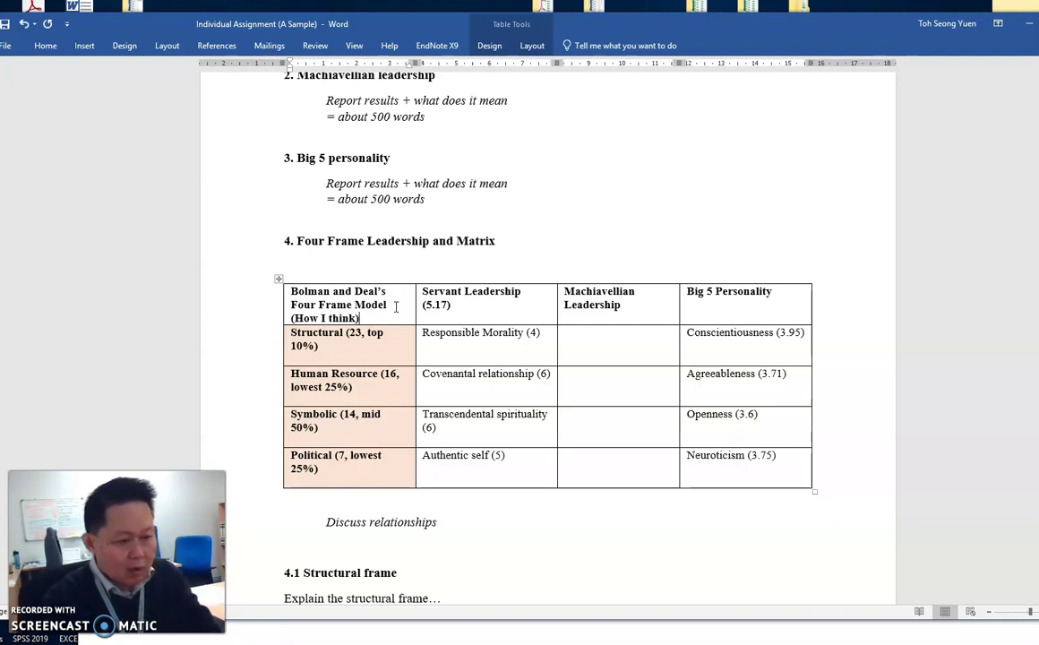
type(" think)")
left_click_drag(360, 318, 286, 313)
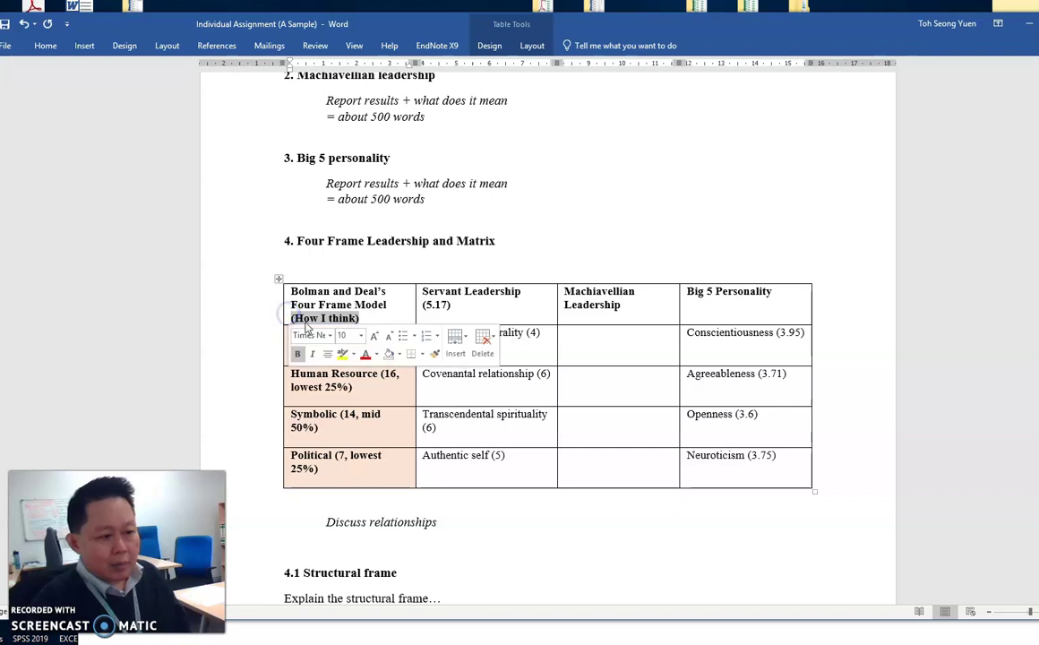
left_click(297, 353)
left_click(321, 413)
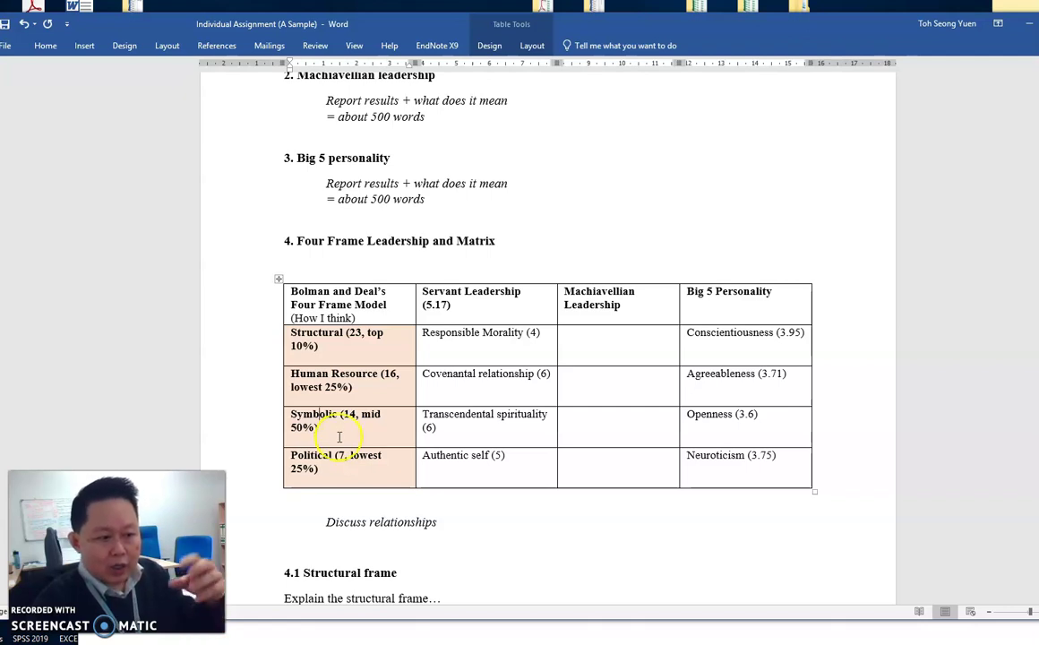
Compare the Structural frame's score and percentile with the Human Resource, Symbolic and Political frames in the matrix
left_click(340, 377)
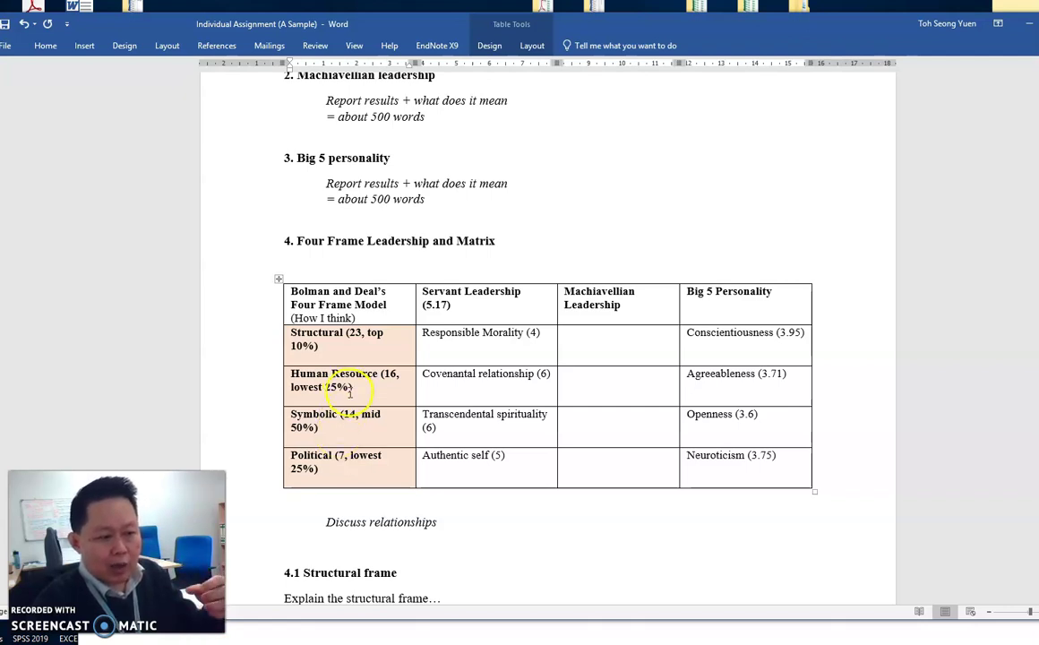
mouse_move(351, 380)
left_mouse_down()
mouse_move(329, 389)
mouse_move(302, 342)
left_mouse_up()
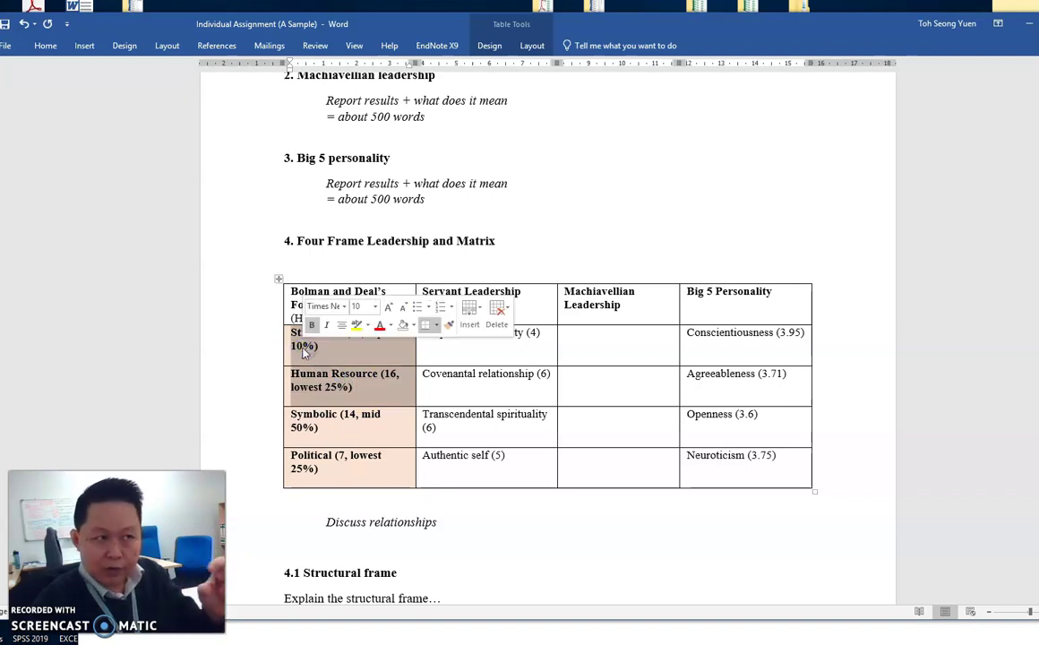
left_click(332, 436)
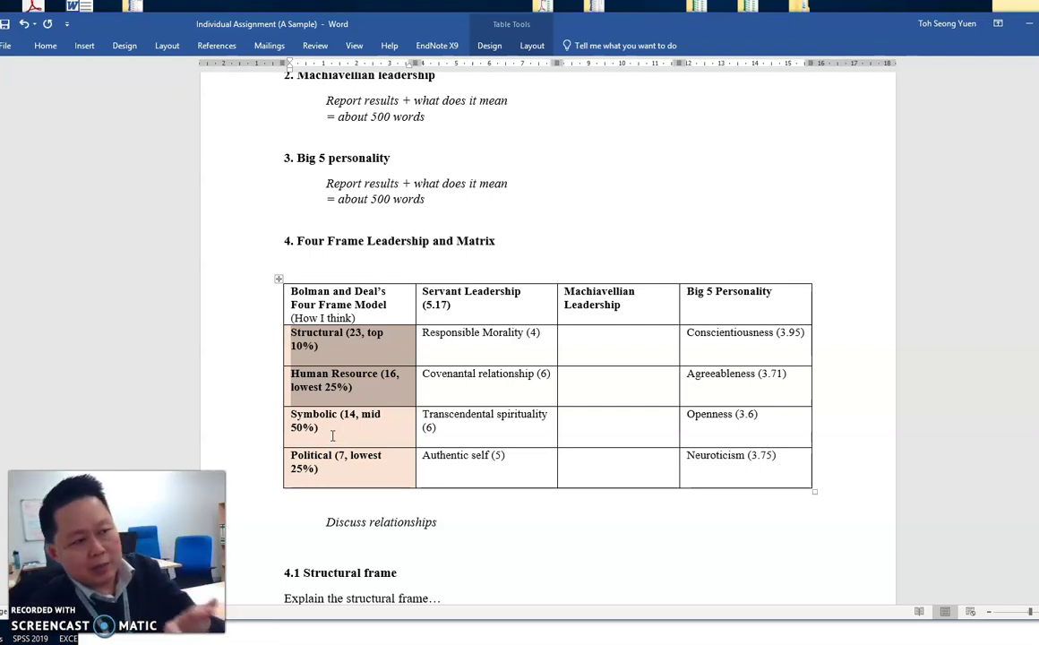
left_click(344, 417)
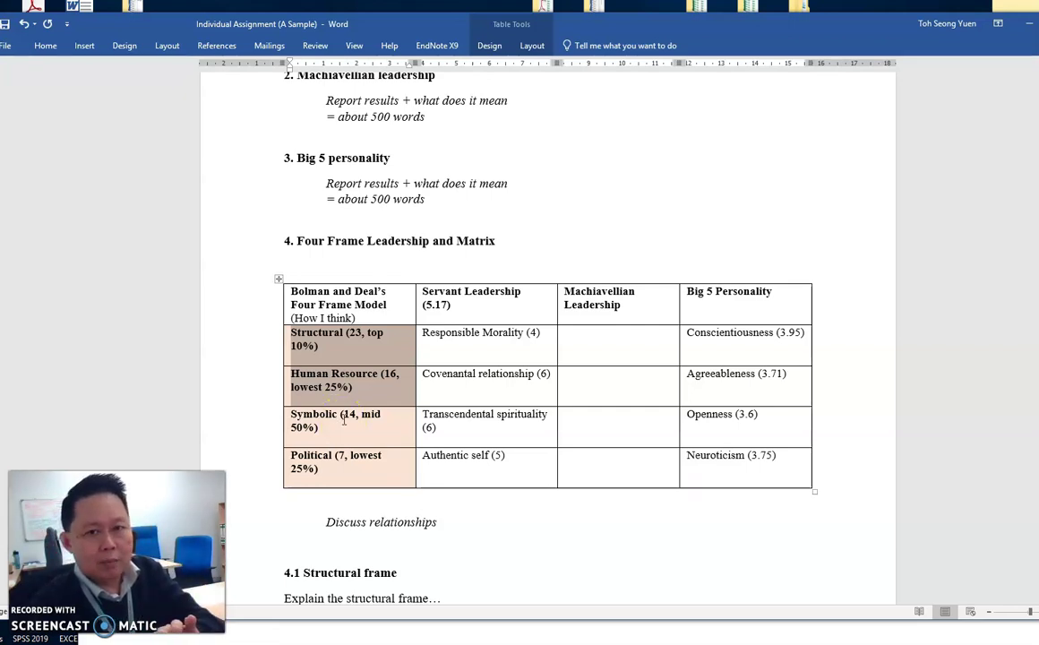
left_click(351, 408)
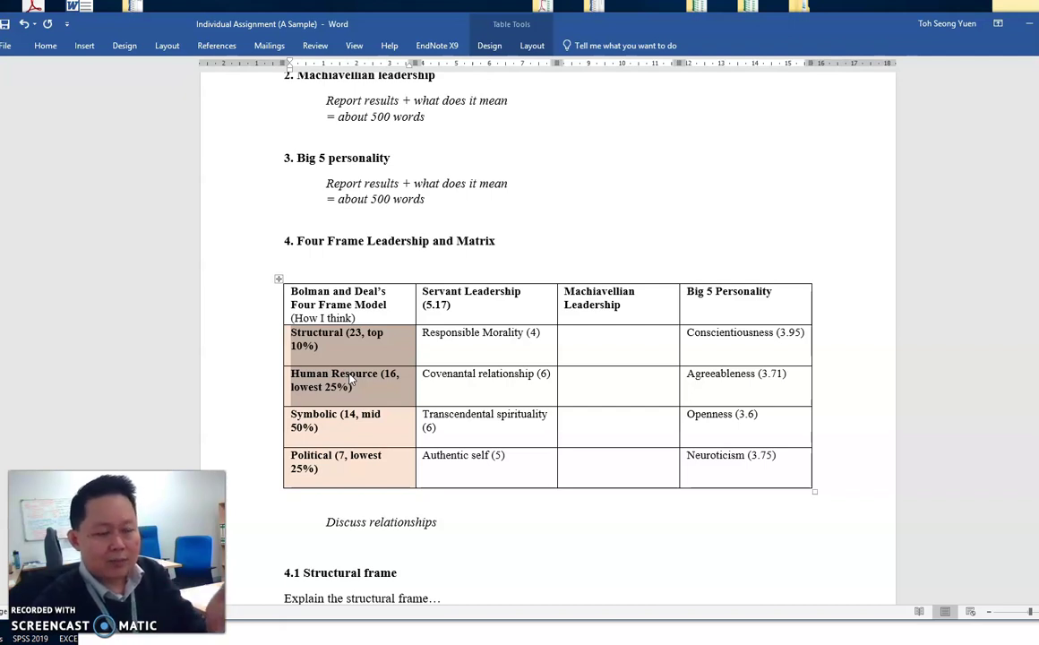
left_click(347, 412)
left_click(324, 350)
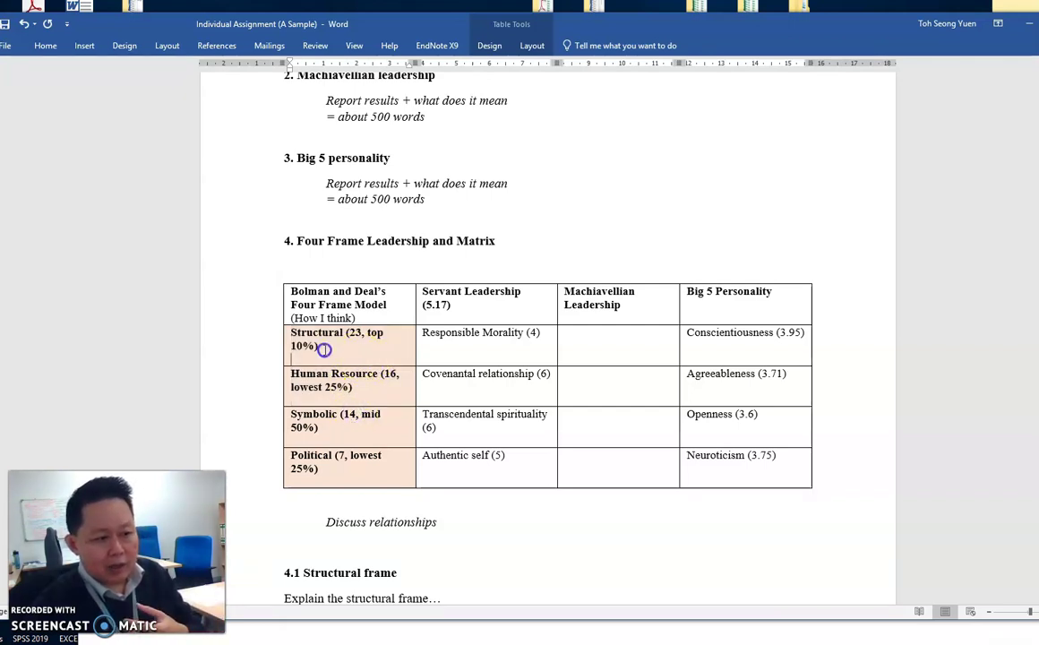
left_click(285, 334)
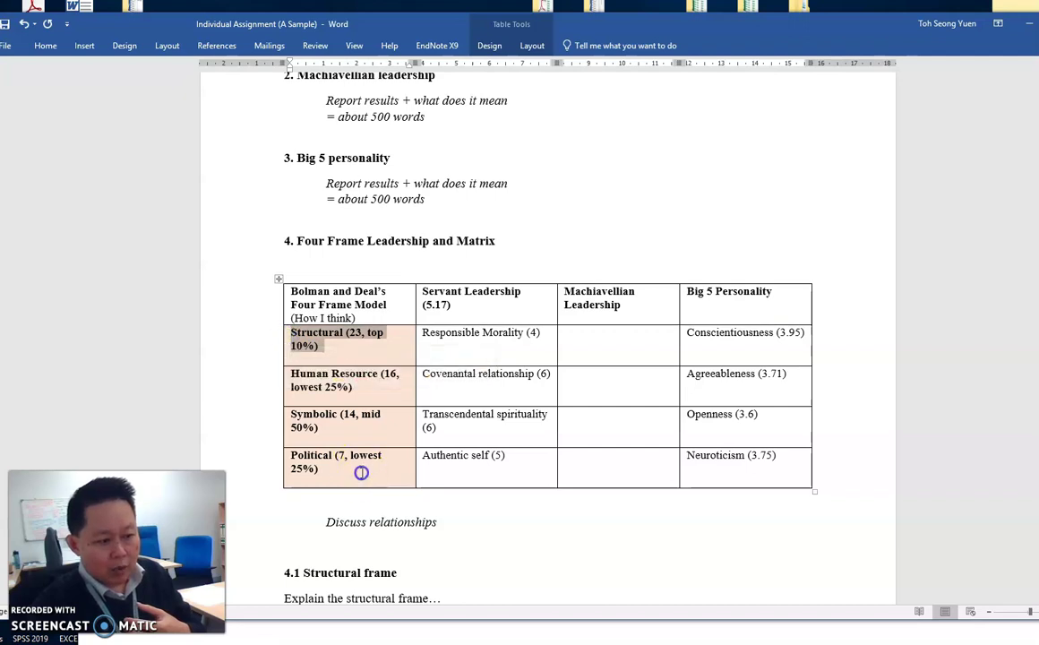
left_click_drag(361, 472, 307, 387)
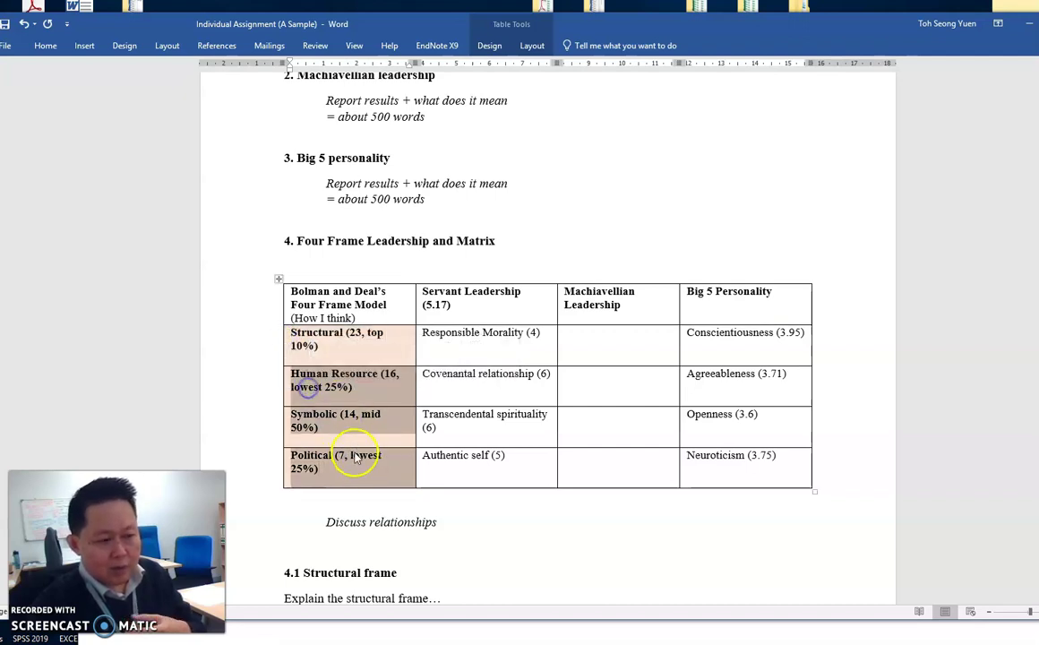
left_click(357, 458)
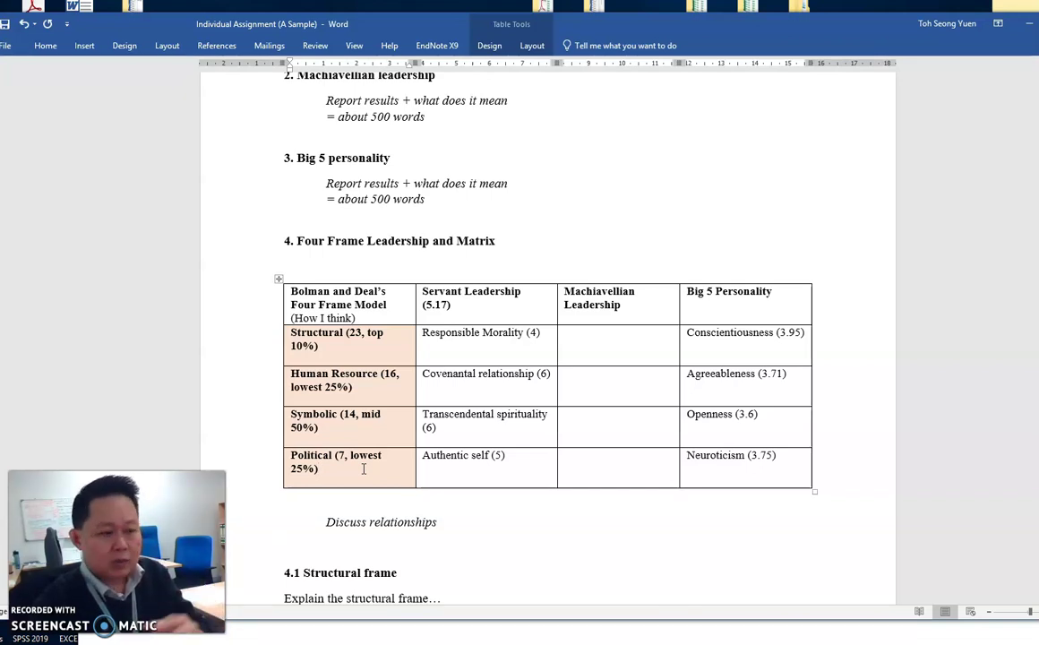
left_click(344, 426, "shift")
left_click_drag(345, 425, 297, 314)
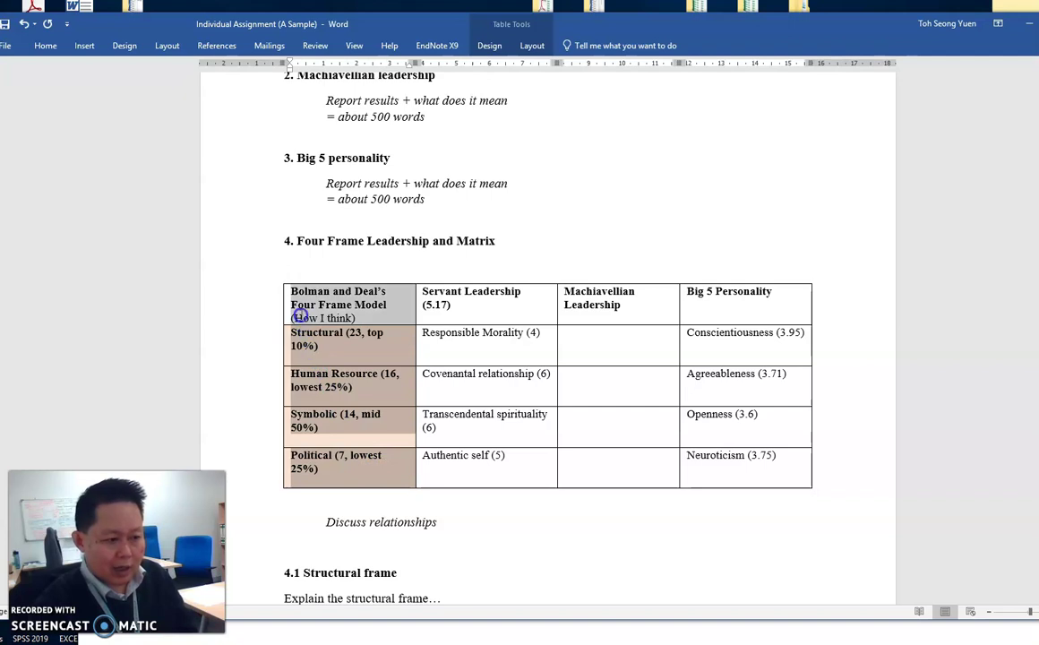
Append "(Who I am)" below the Big 5 Personality column heading and remove the bold from the added text
left_click_drag(345, 464, 345, 327)
left_click(341, 440)
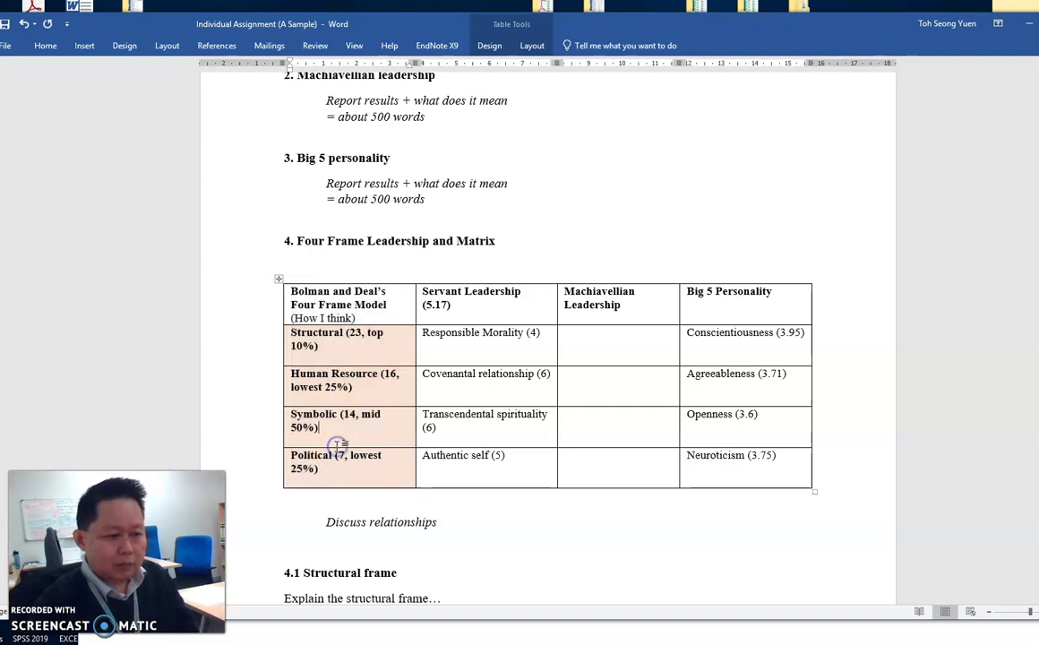
left_click_drag(782, 465, 720, 314)
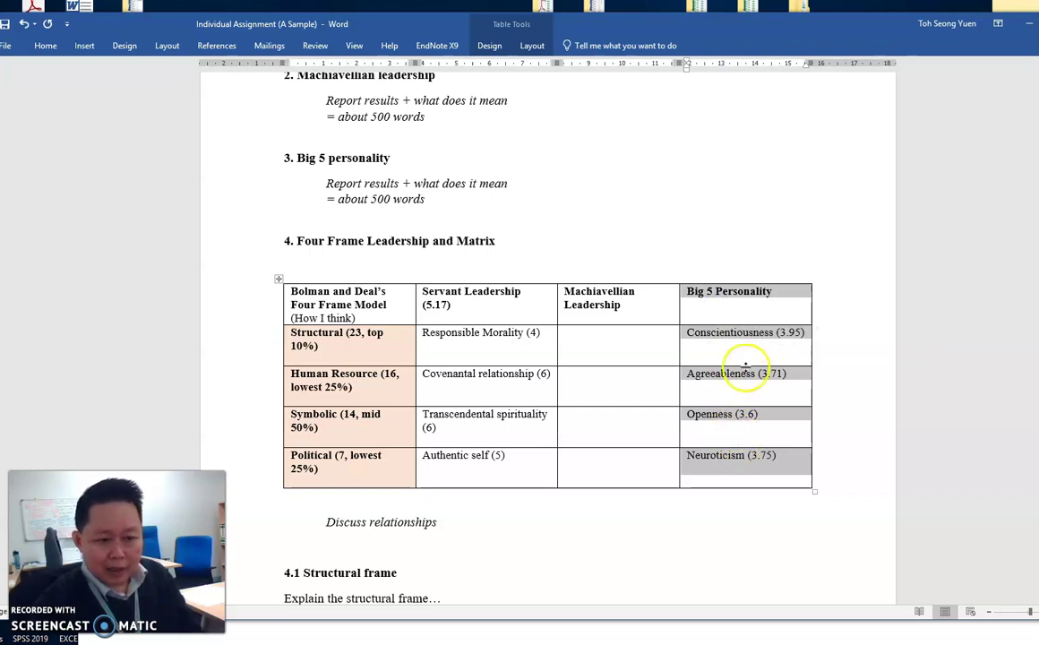
left_click(771, 311)
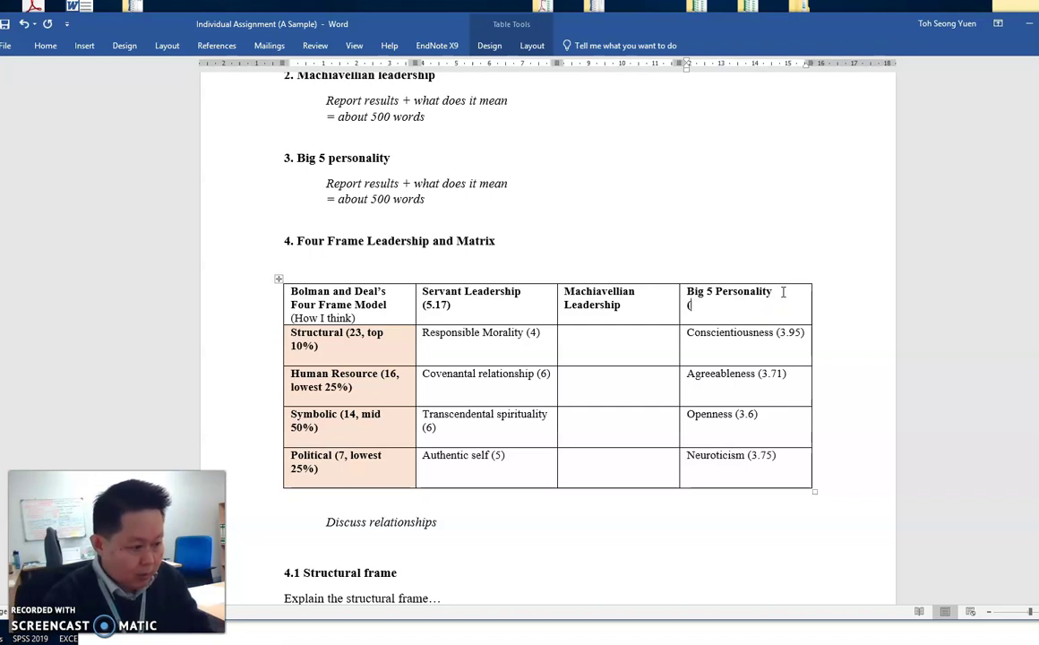
type("(Whi")
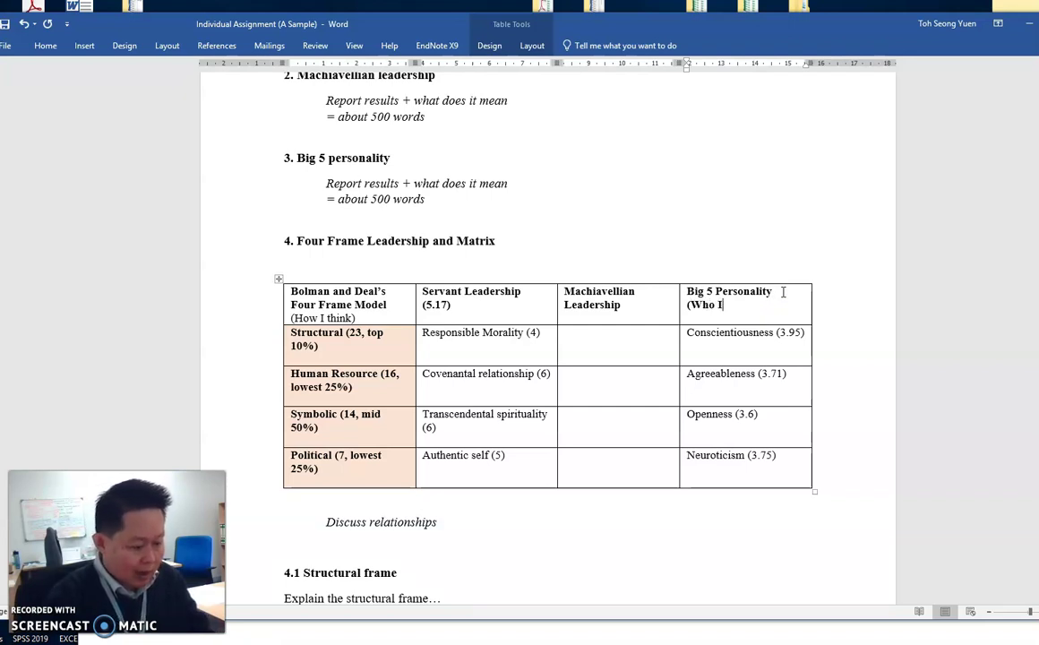
type(")")
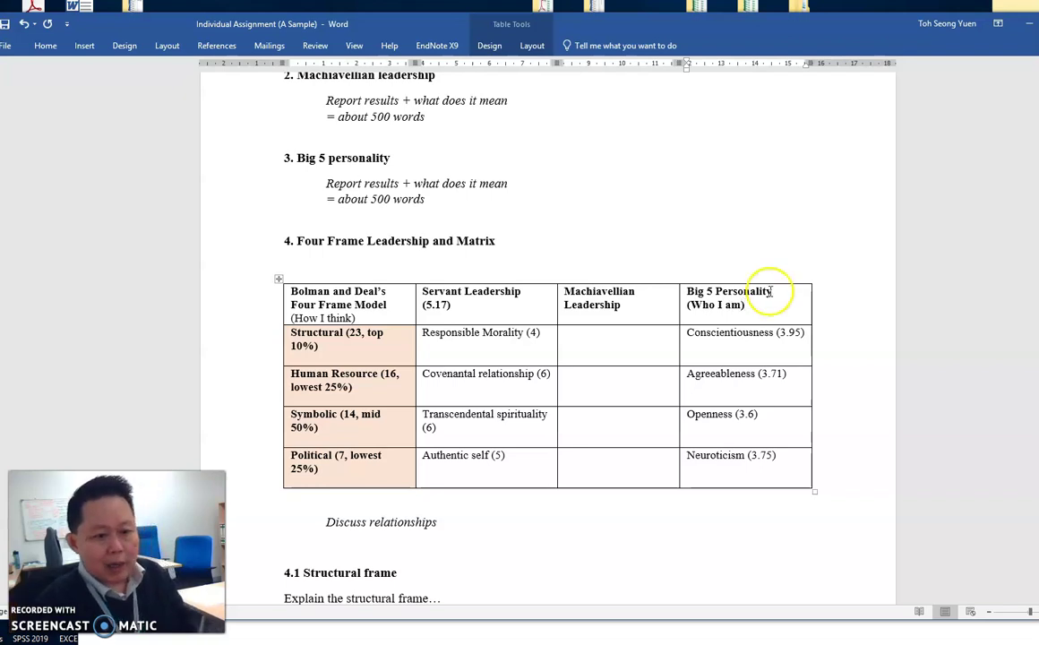
left_click_drag(751, 308, 691, 306)
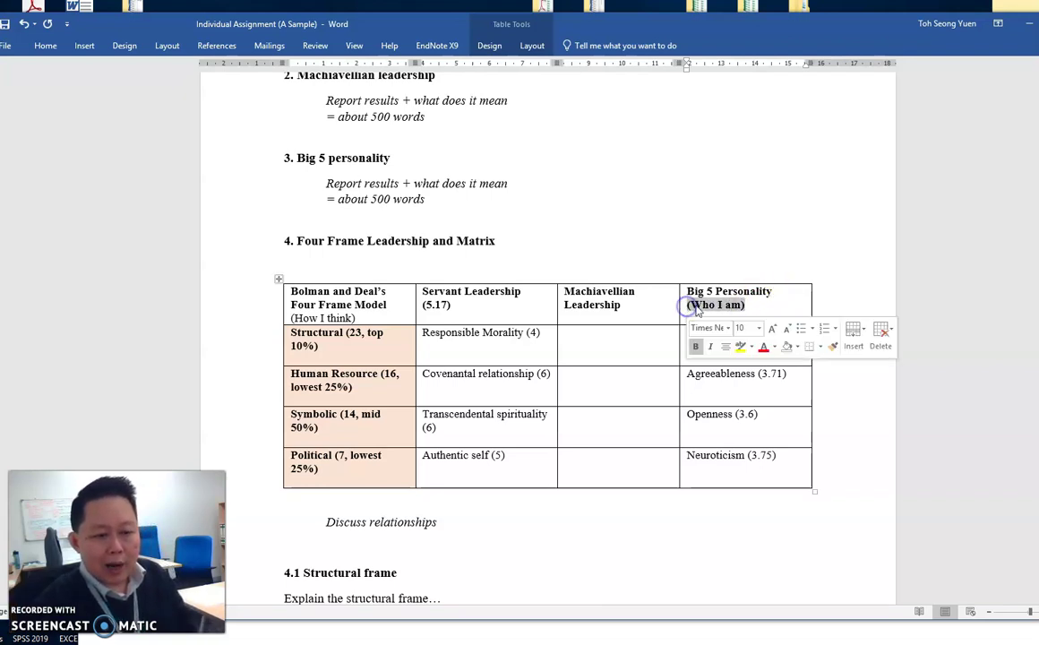
left_click(695, 348)
left_click(725, 413)
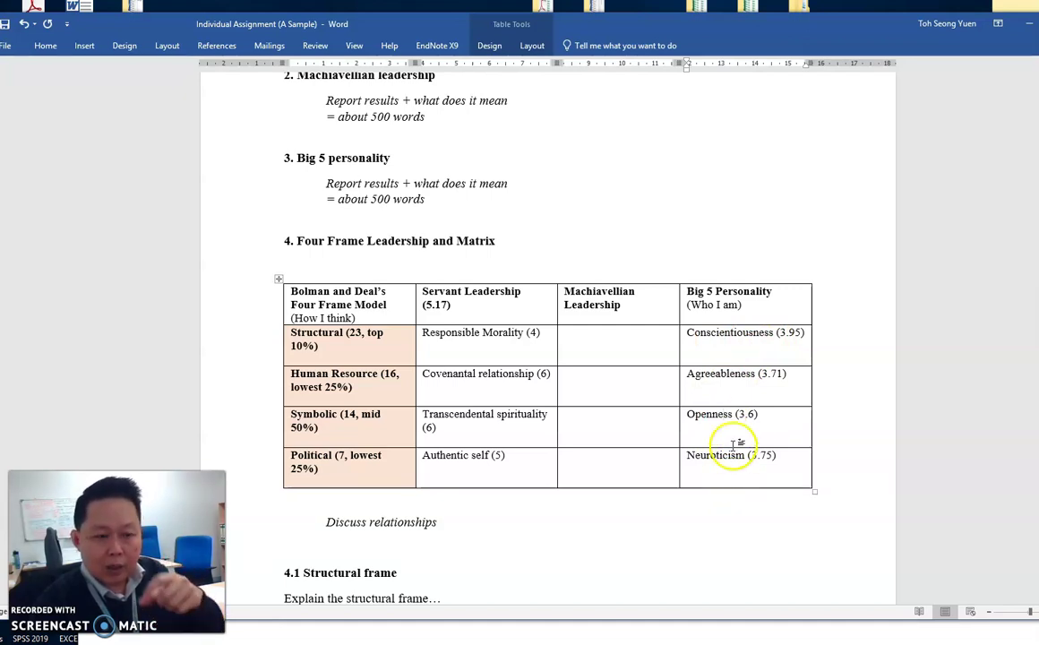
Examine the Structural row of the matrix across to its Big 5 Personality entry, focusing on the Conscientiousness score
left_click_drag(304, 335, 748, 347)
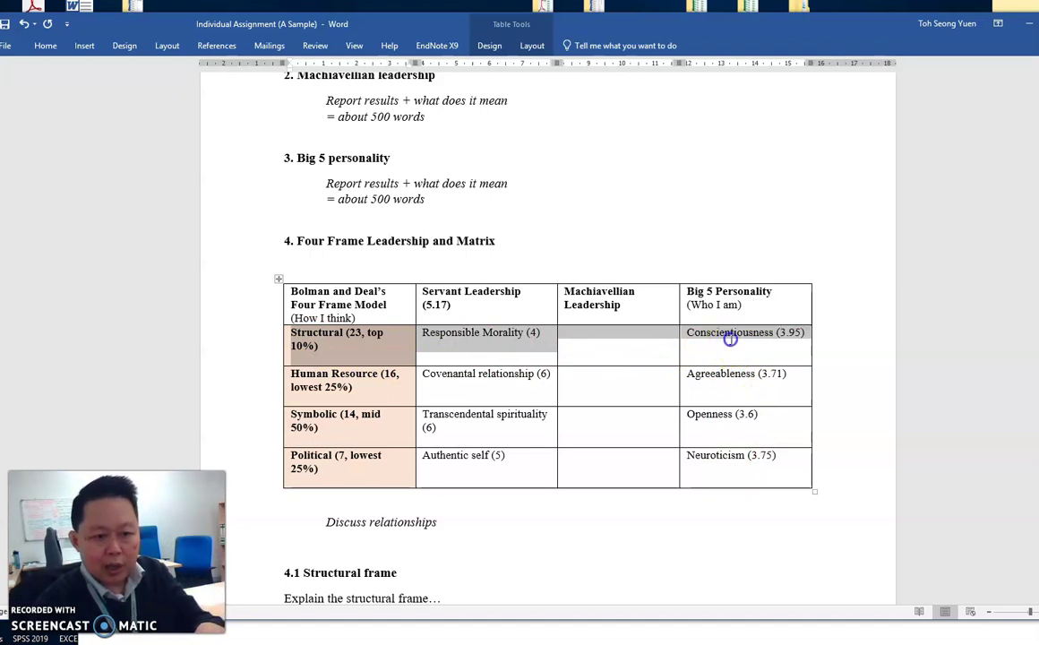
left_click(733, 338)
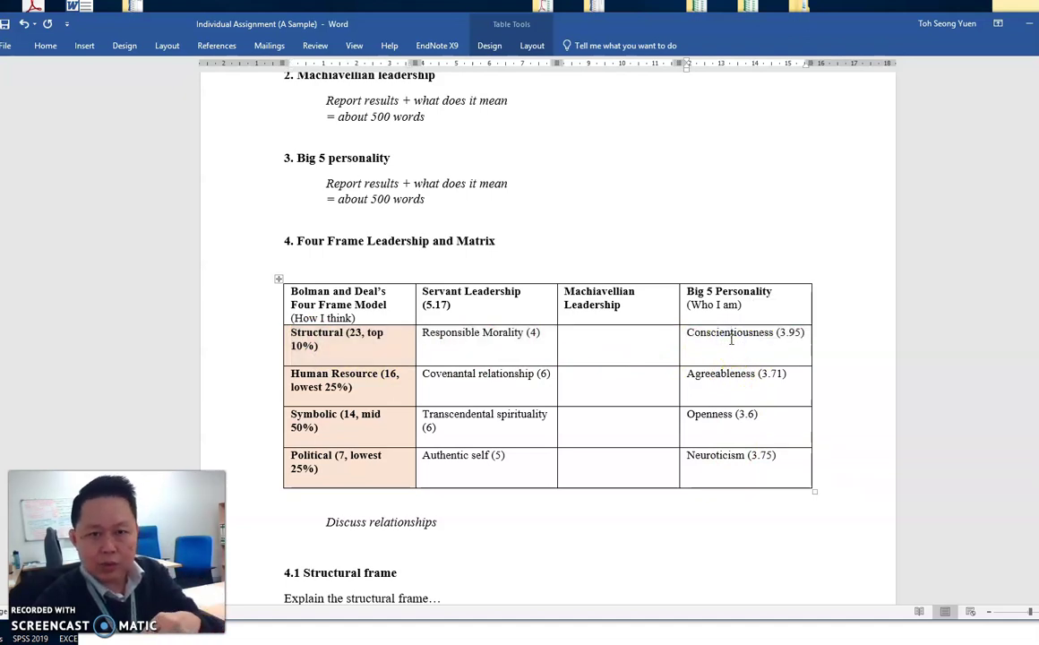
left_click(728, 346)
left_click(601, 348)
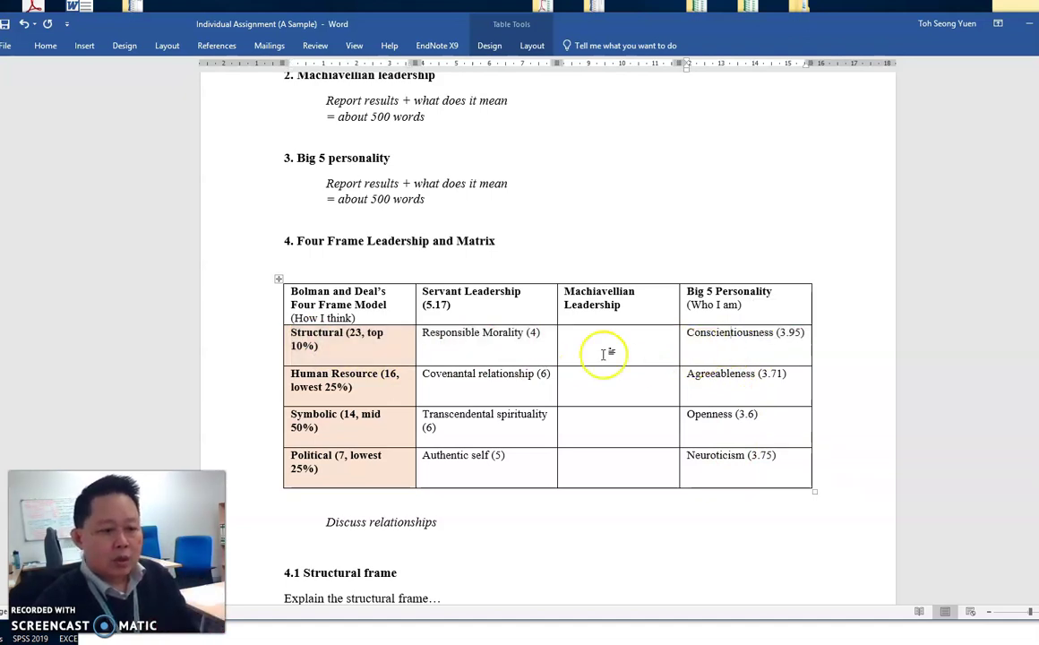
left_click(736, 370)
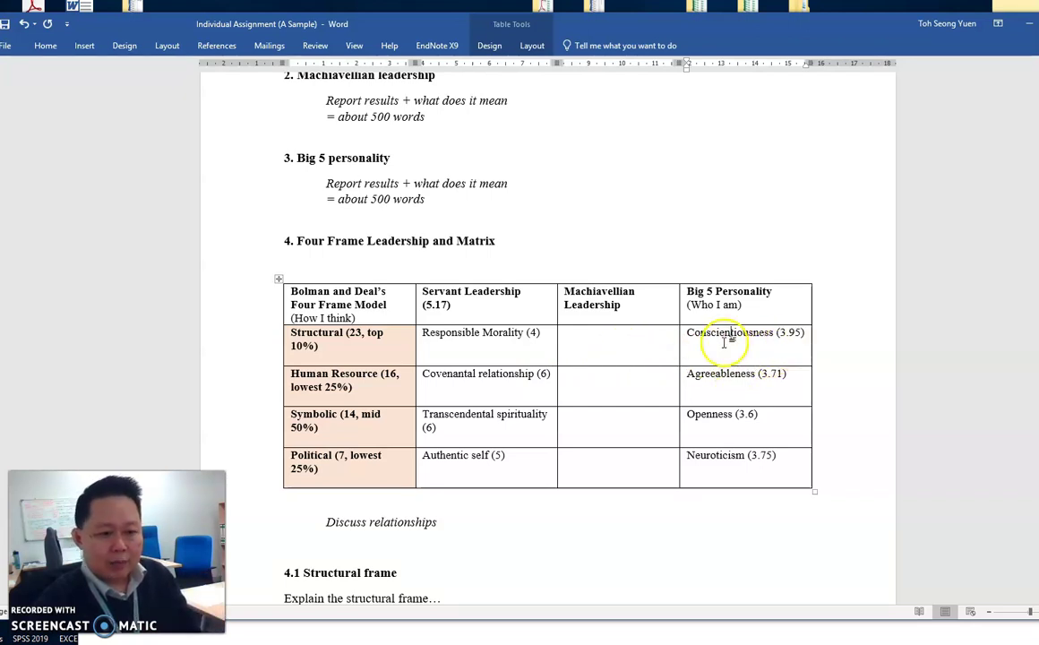
left_click(731, 335)
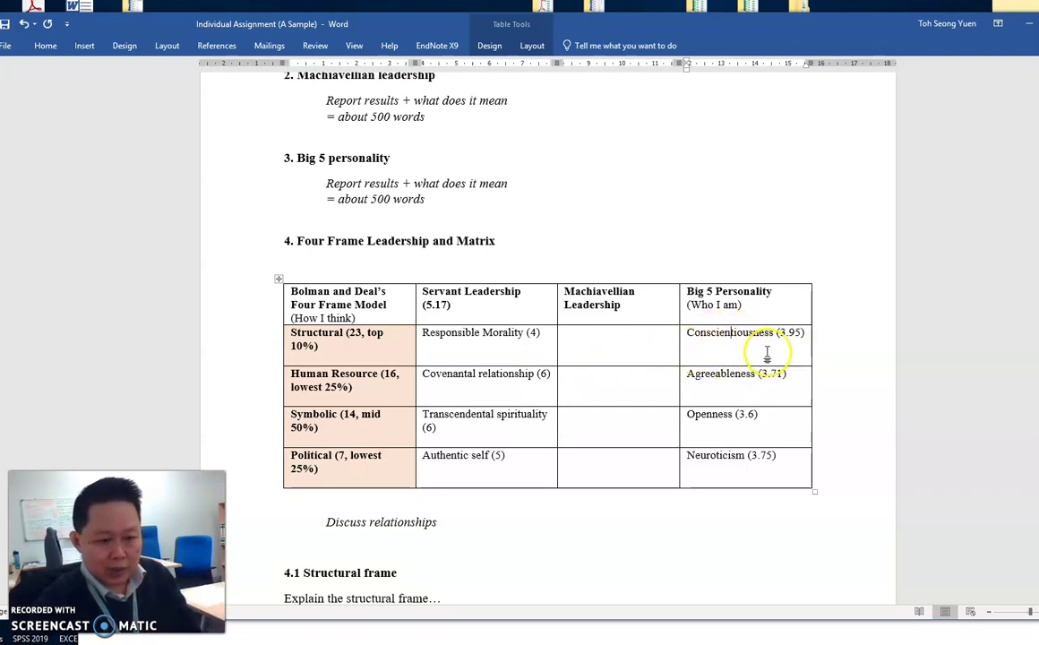
left_click_drag(804, 332, 779, 332)
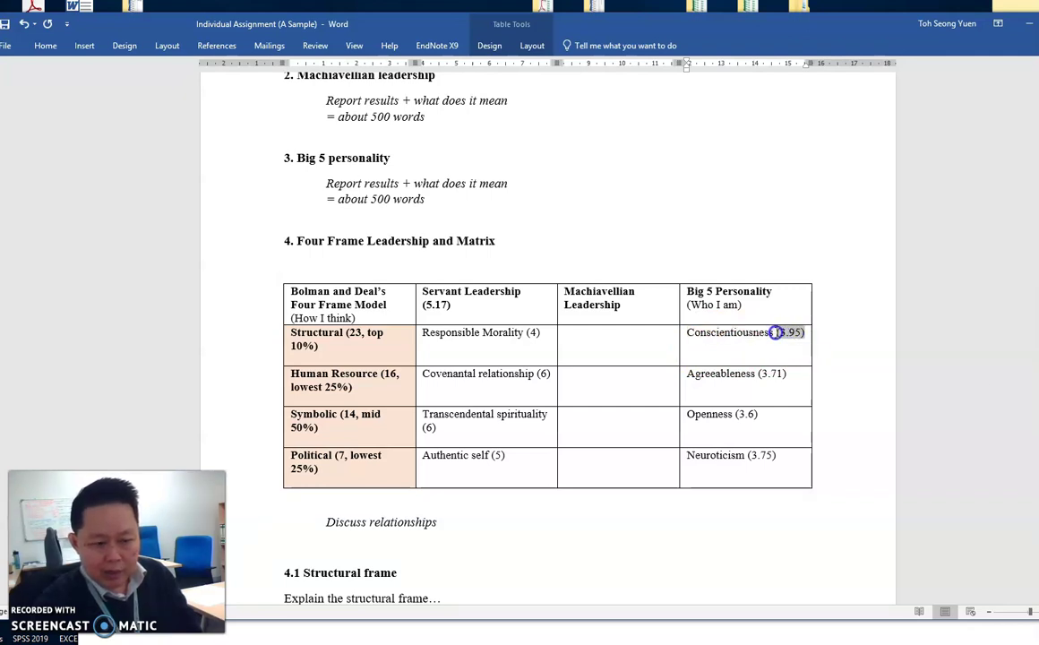
left_click(731, 357)
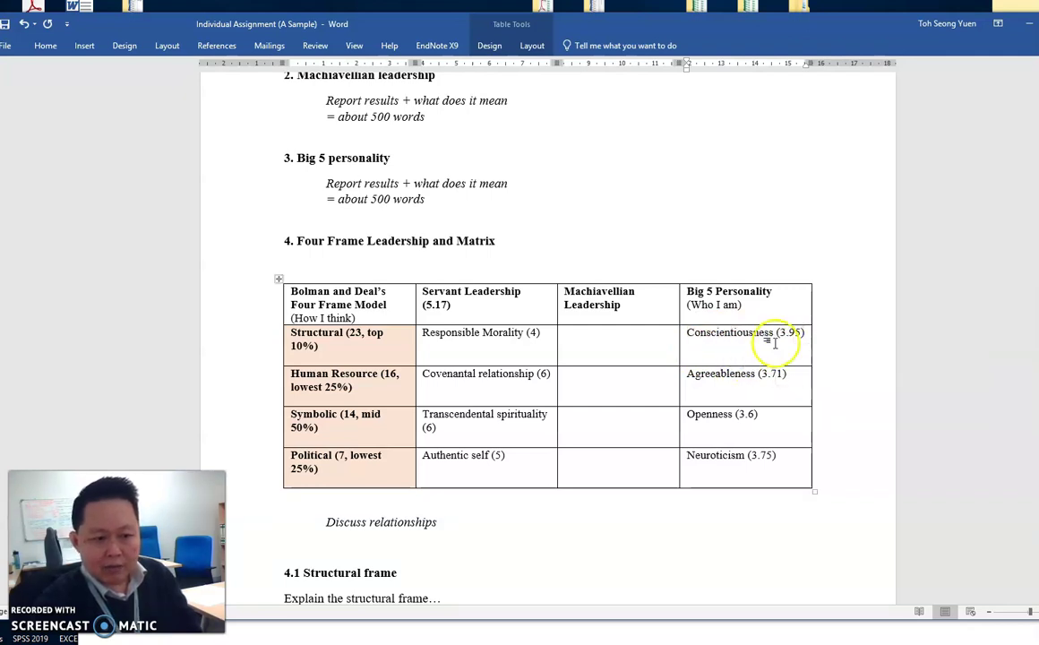
left_click_drag(803, 333, 755, 332)
left_click(713, 341)
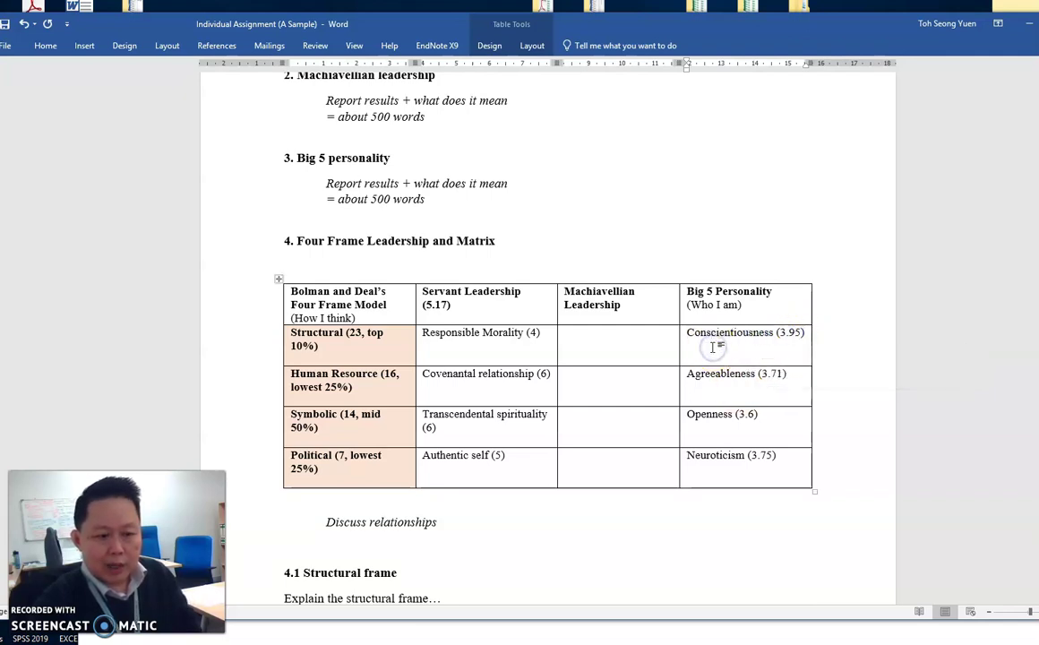
left_click(717, 338)
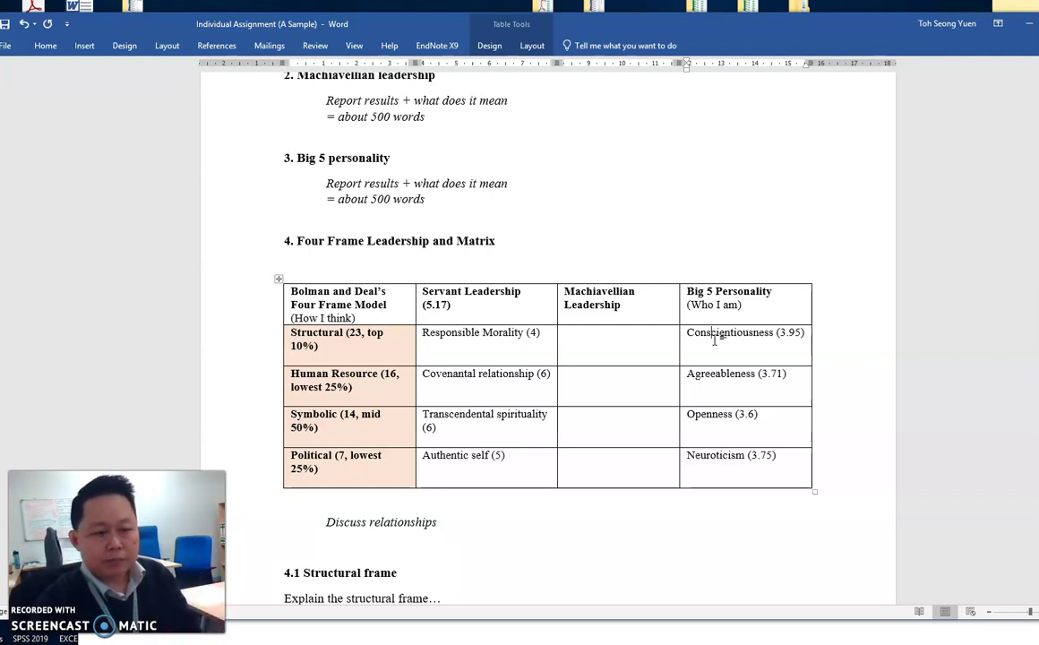
left_click(717, 351)
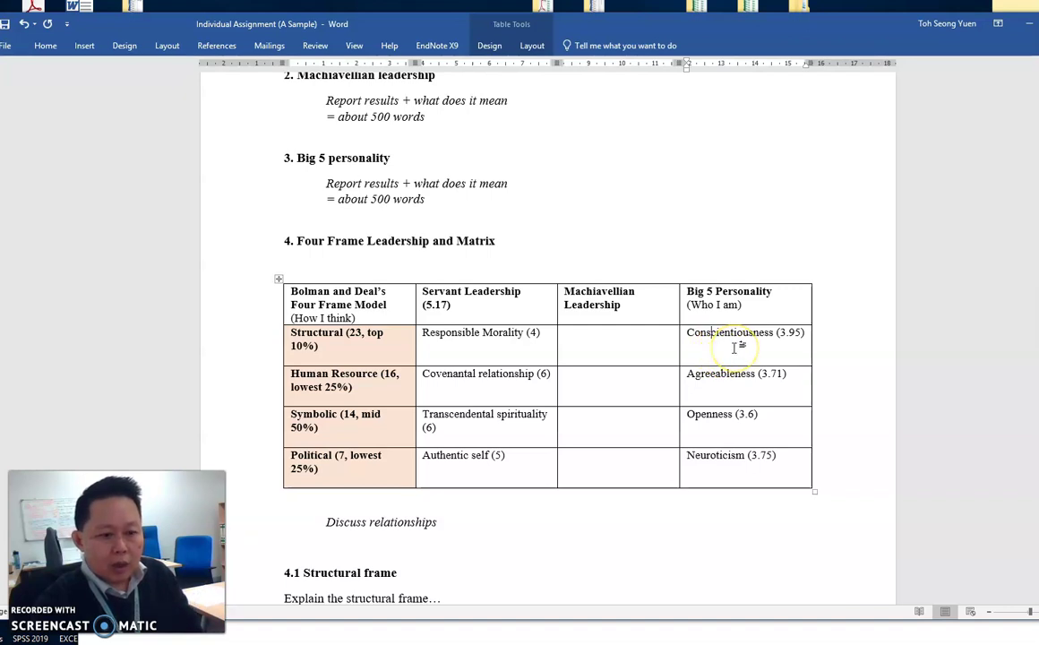
Compare the Conscientiousness entry under Big 5 Personality with the Structural frame entry under the Four Frame Model
left_click(741, 321)
left_click_drag(741, 321, 741, 344)
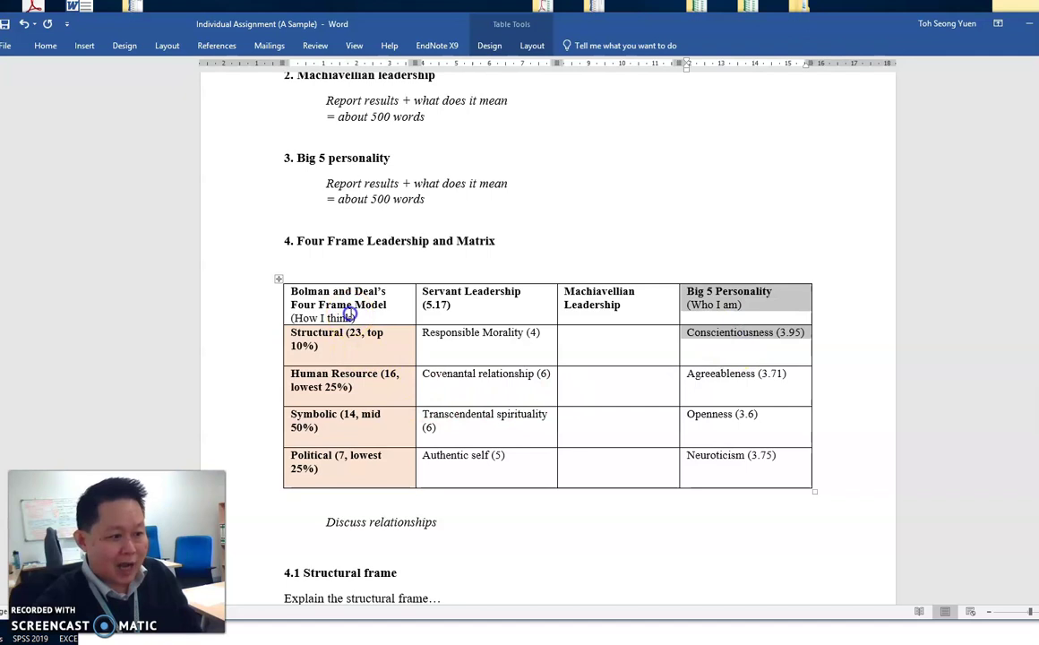
left_click_drag(317, 288, 349, 355)
left_click_drag(781, 325, 761, 346)
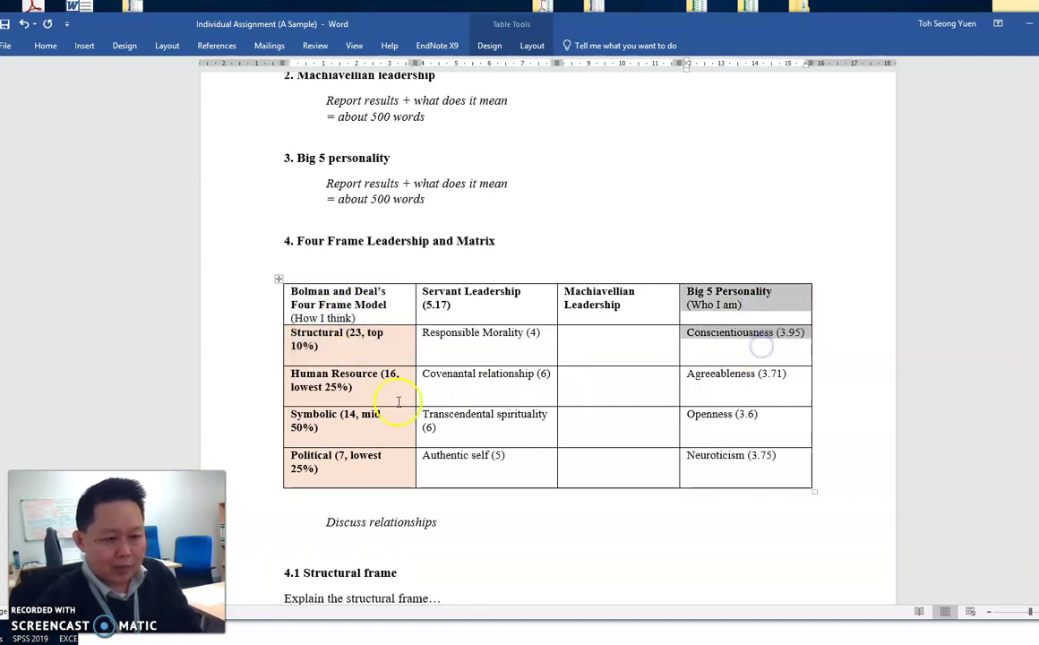
left_click_drag(302, 285, 331, 347)
left_click(381, 343)
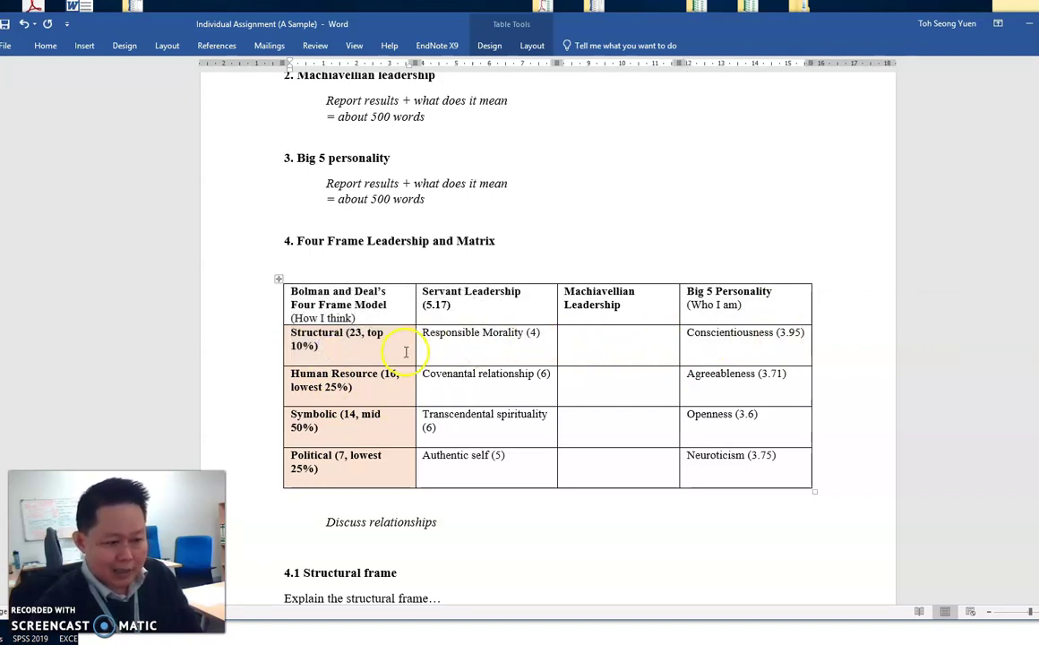
left_click(782, 337)
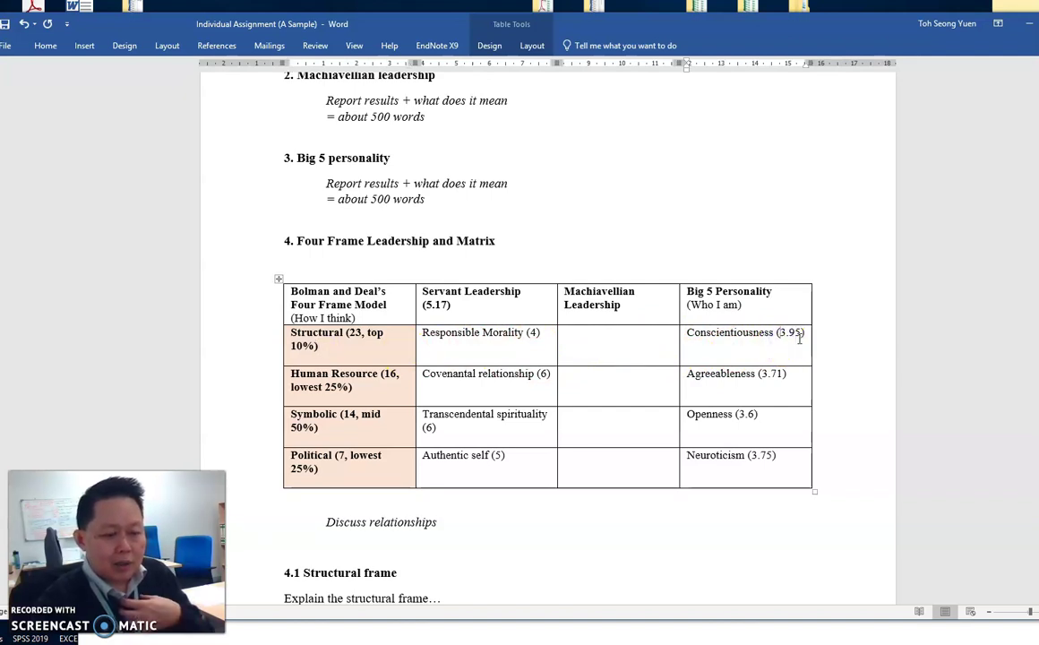
left_click_drag(810, 338, 723, 339)
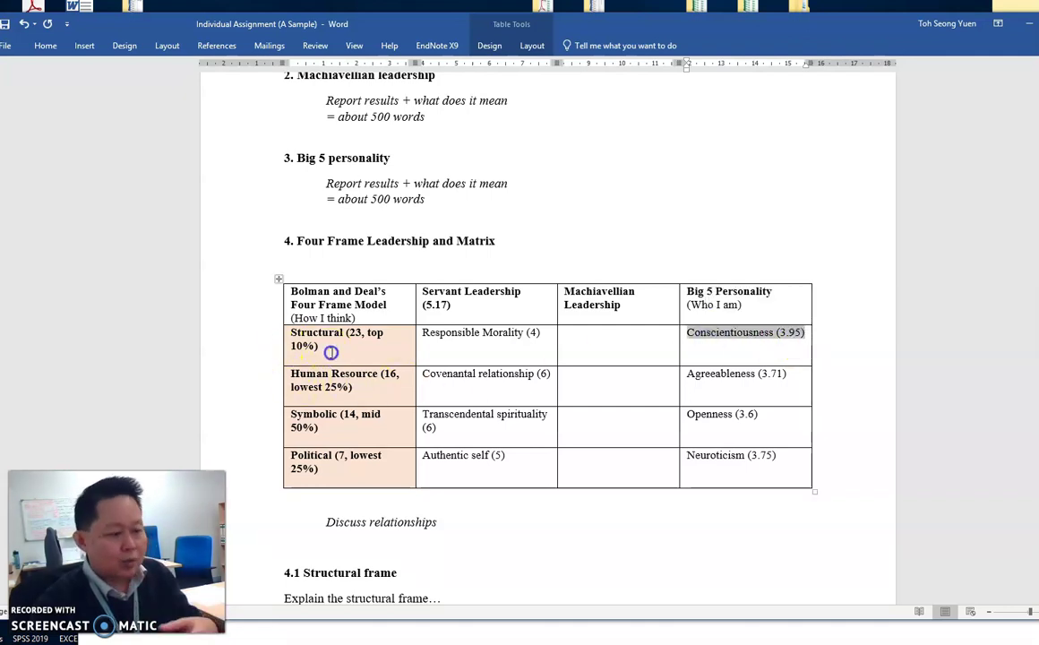
left_click(288, 333)
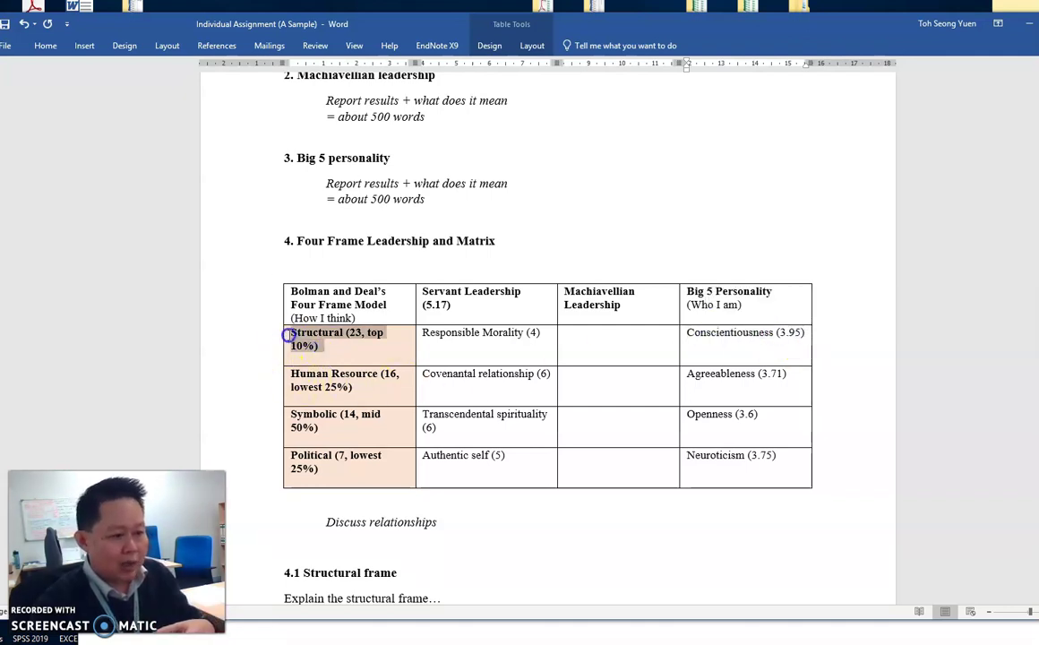
left_click(369, 337)
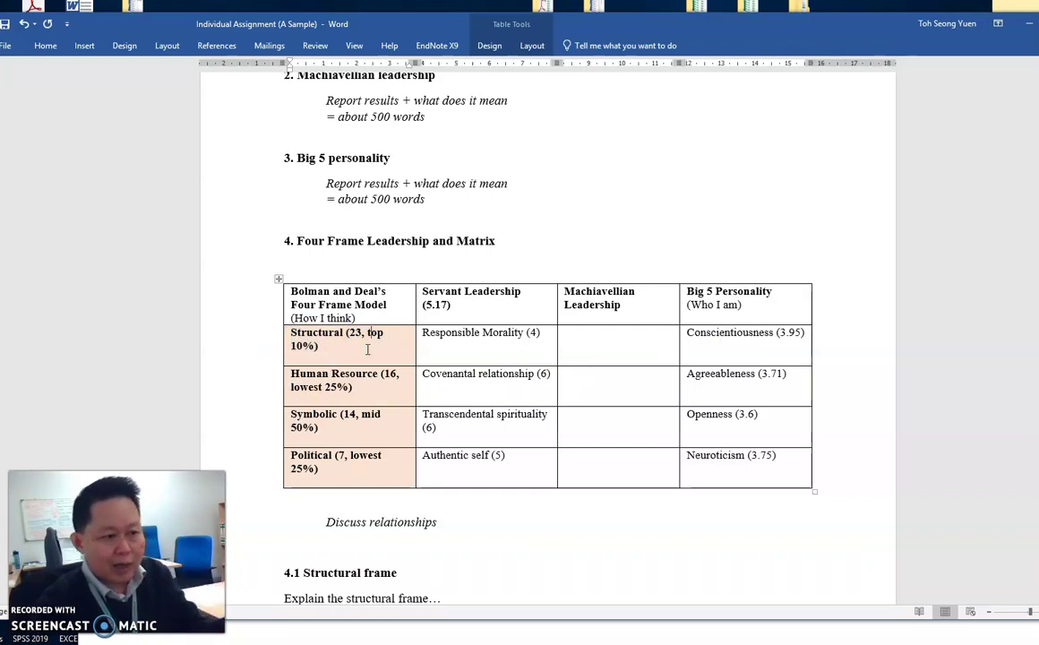
Review the section 4.1 Structural frame text, from the frame explanation to the implications about Responsible Morality
scroll(368, 349, "down", 3)
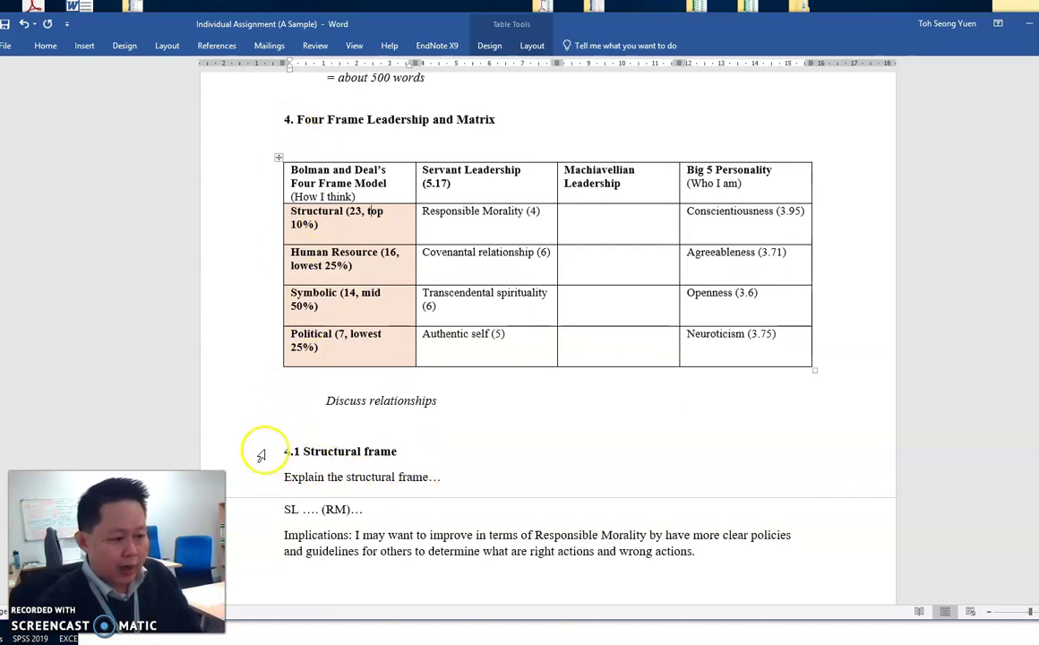
left_click_drag(262, 451, 273, 527)
scroll(315, 504, "down", 4)
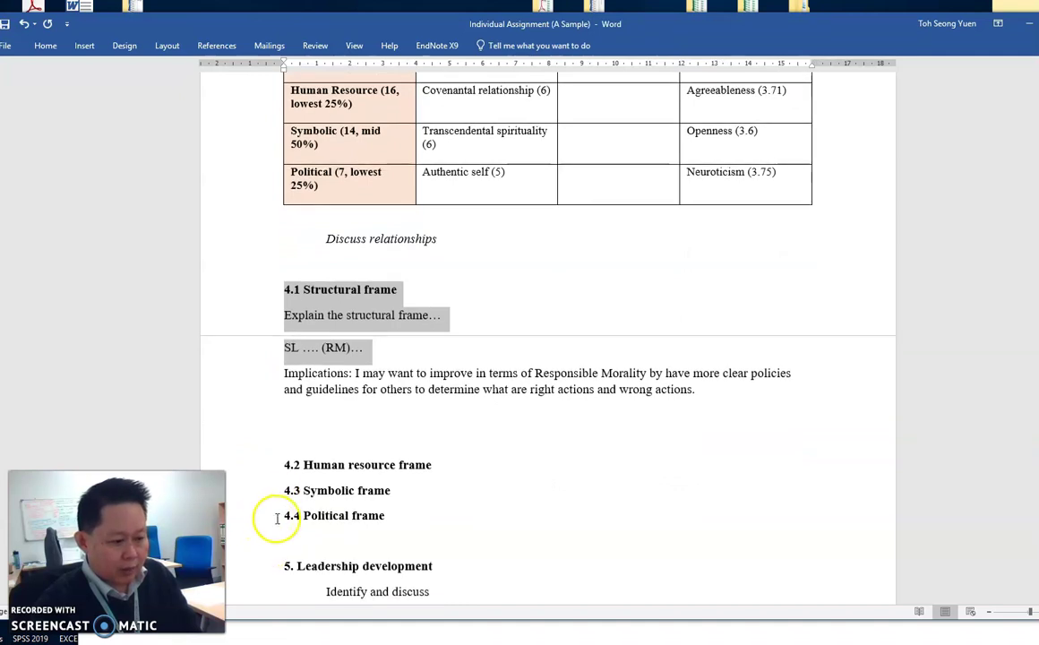
scroll(283, 519, "up", 1)
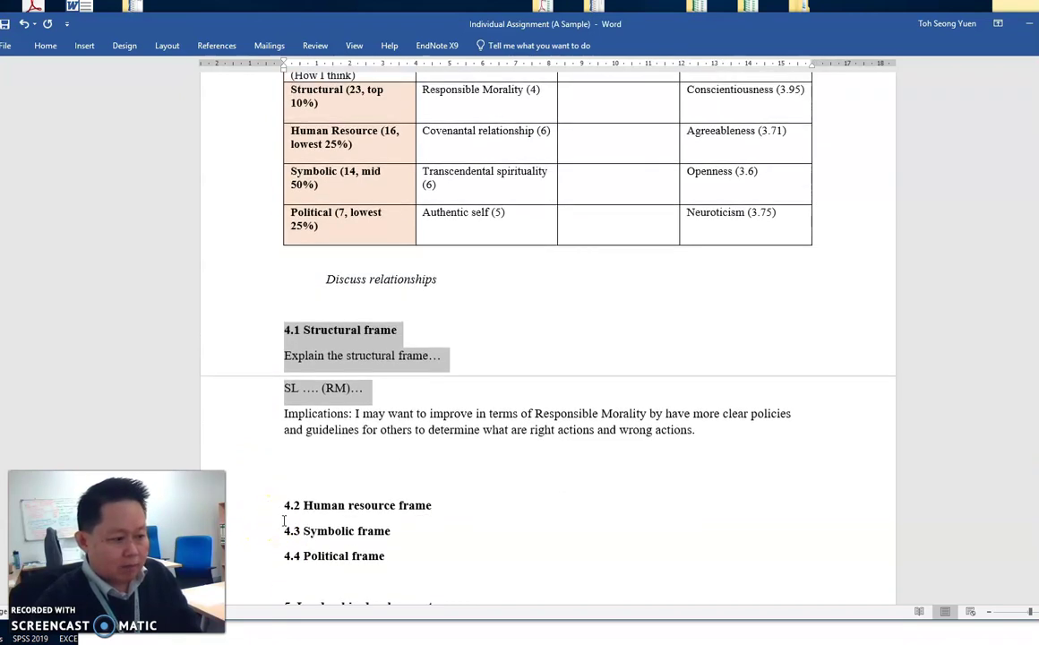
left_click(487, 492)
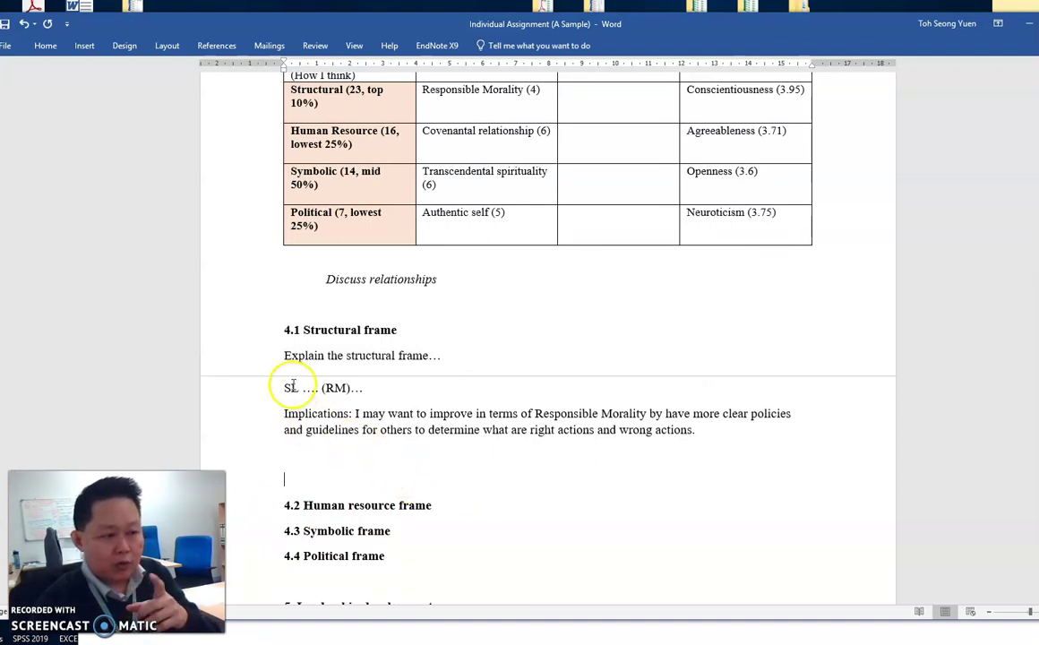
left_click_drag(266, 365, 271, 431)
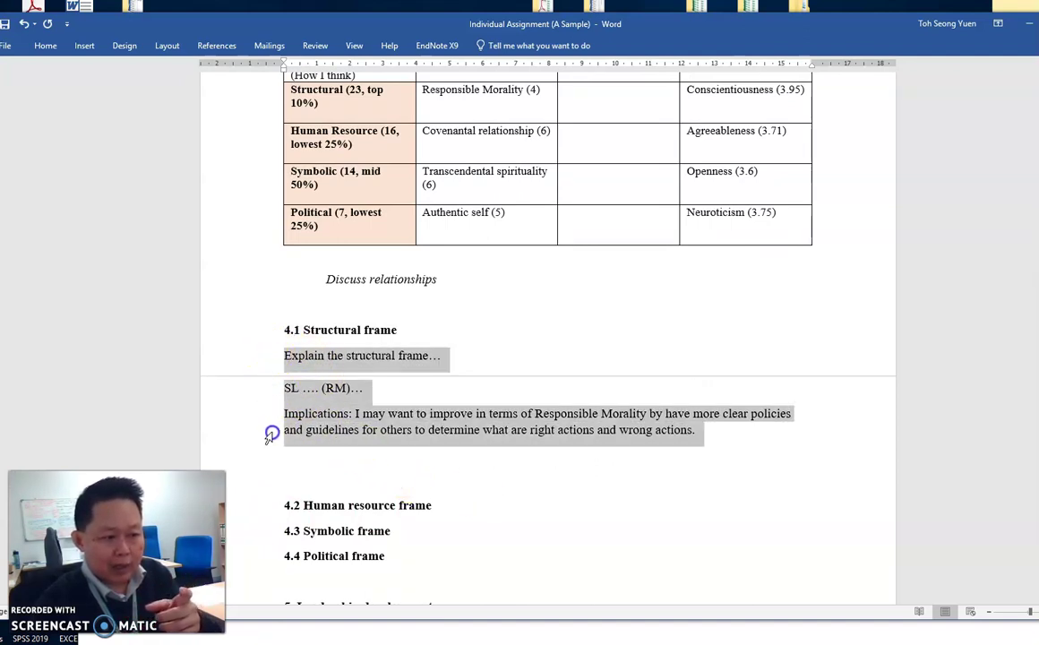
left_click(462, 489)
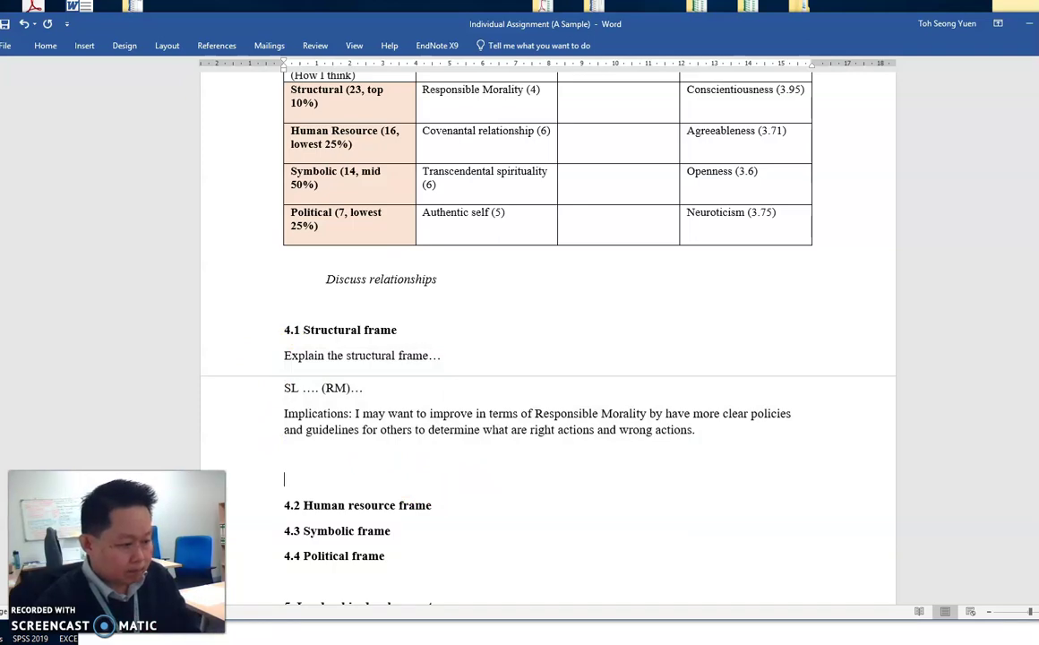